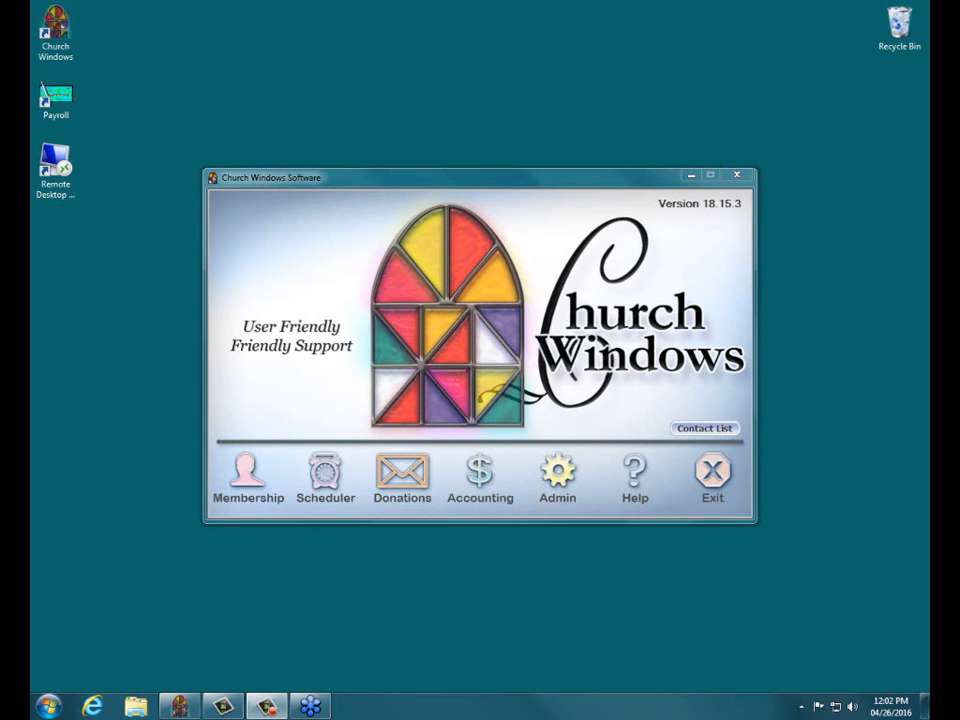
{"action": "left_click", "coordinate": [425, 465]}
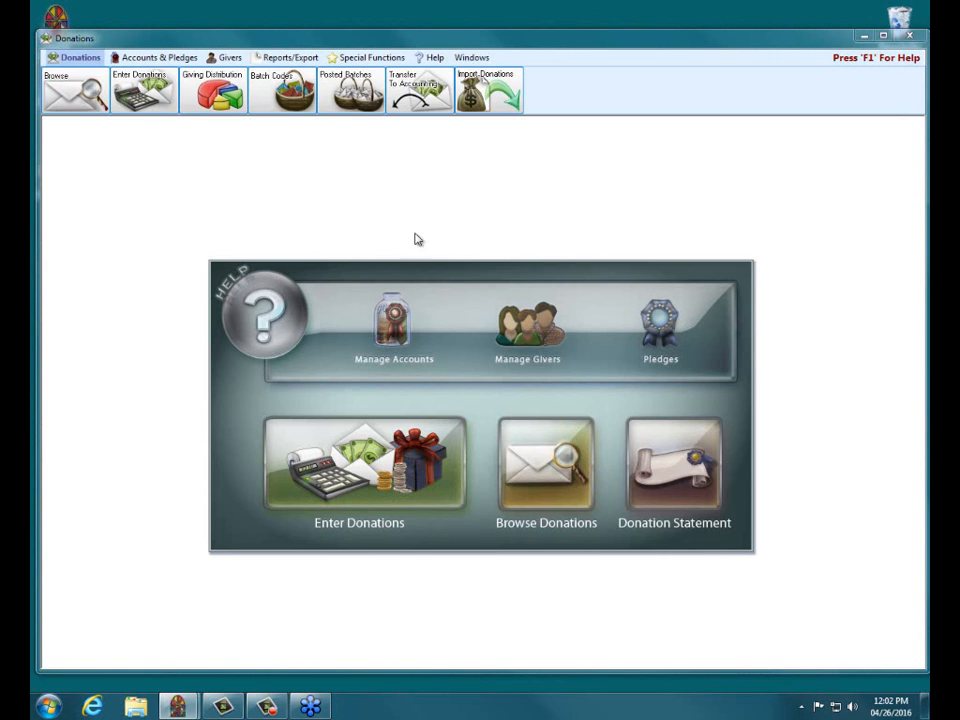
{"action": "left_click", "coordinate": [910, 36]}
{"action": "left_click", "coordinate": [545, 392]}
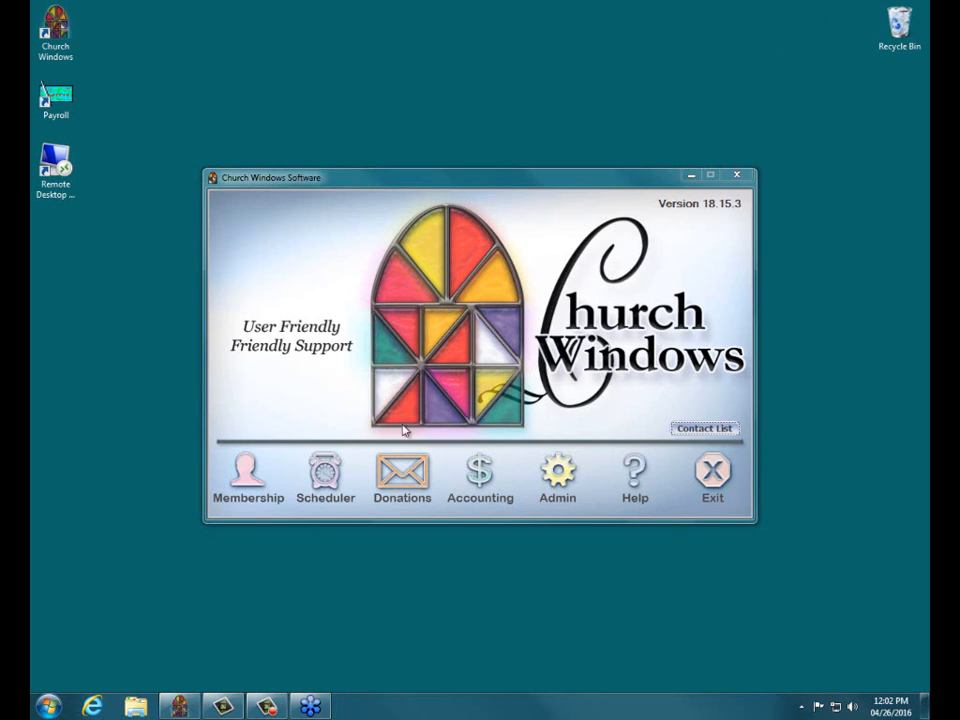
Step: Open the Pledge/Giving Analysis report setup in the Donations module and move its window clear of the toolbar
{"action": "left_click", "coordinate": [403, 468]}
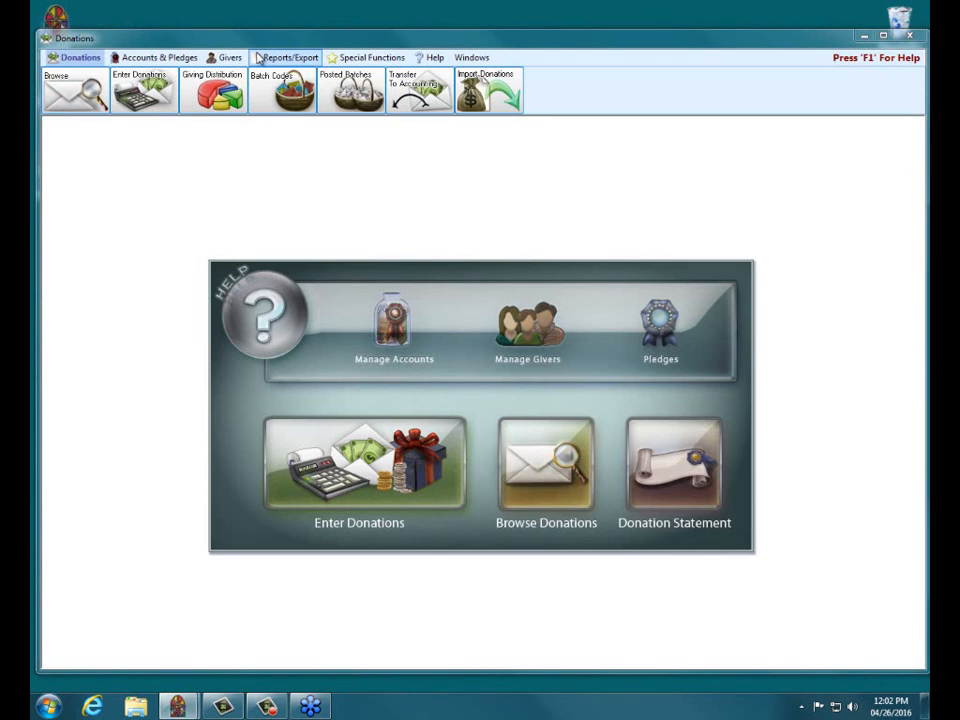
{"action": "left_click", "coordinate": [275, 59]}
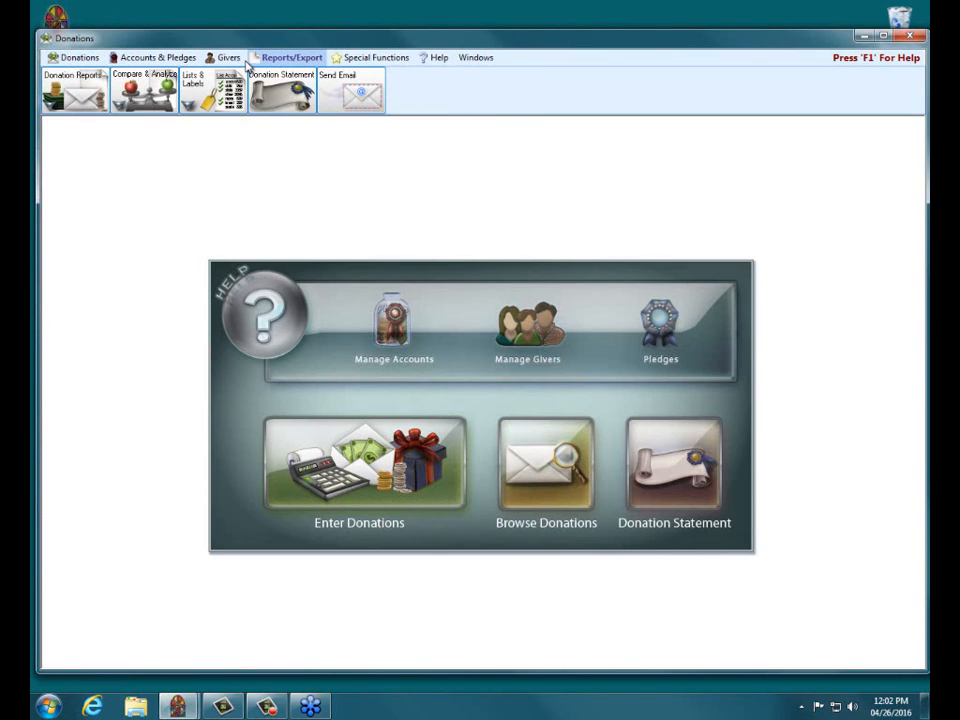
{"action": "left_click", "coordinate": [157, 92]}
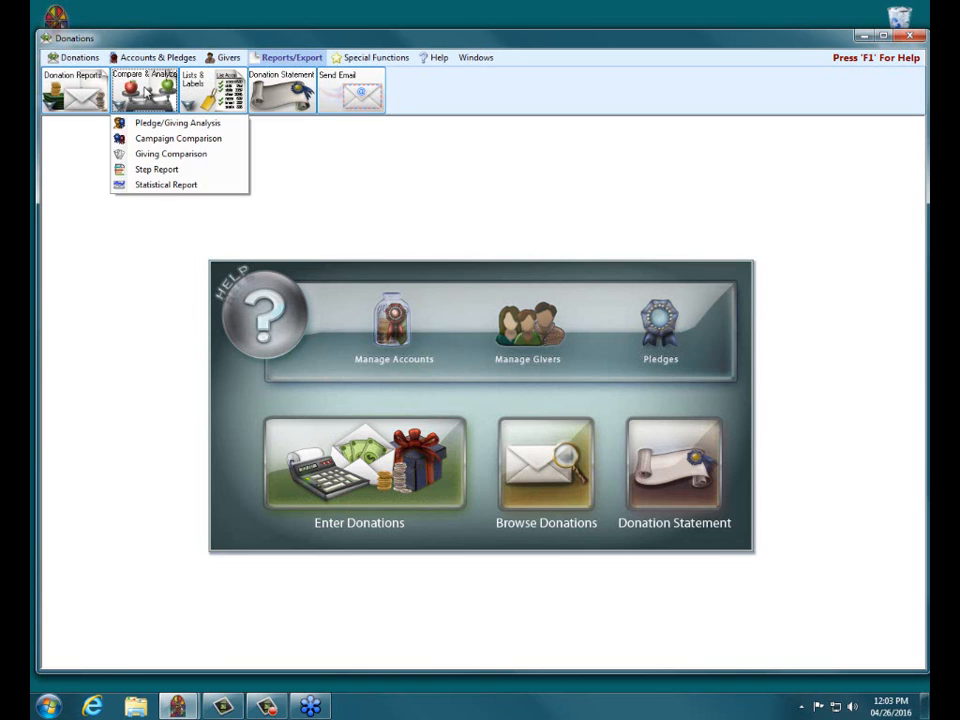
{"action": "left_click", "coordinate": [153, 123]}
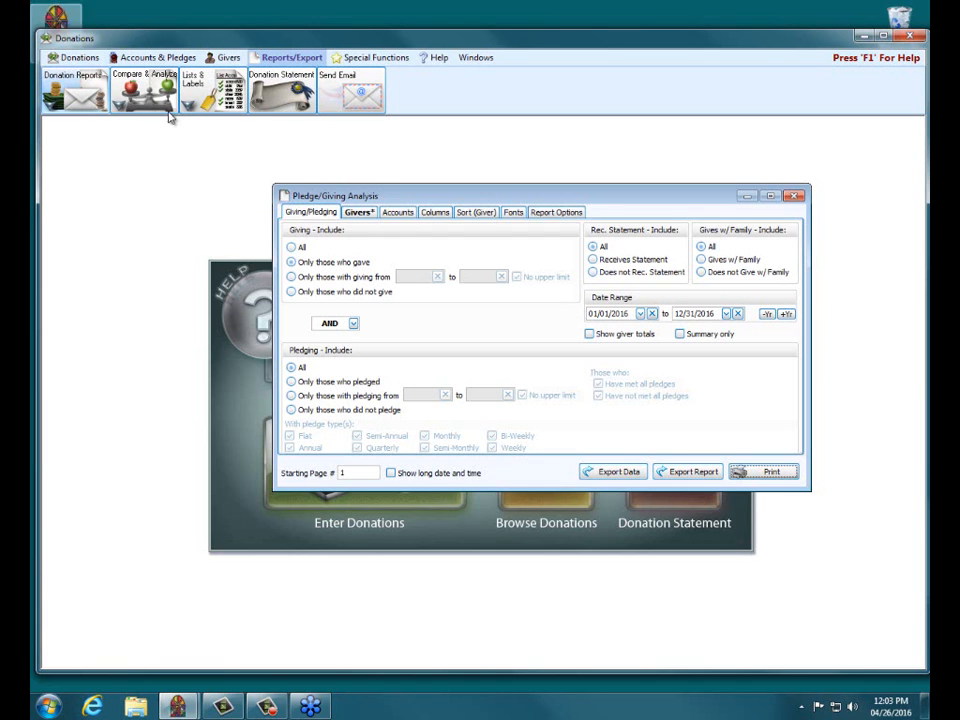
{"action": "left_click_drag", "start_coordinate": [608, 197], "coordinate": [546, 254]}
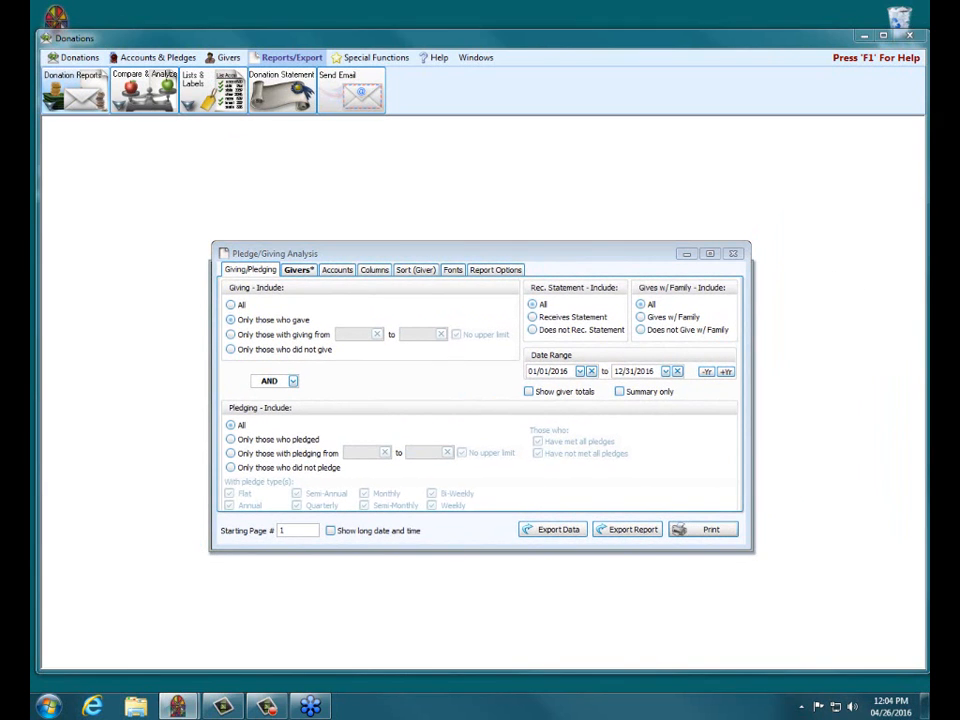
Step: Look through the report's givers, accounts, columns, sort, fonts and report options, and return to the giving/pledging criteria
{"action": "left_click", "coordinate": [703, 530]}
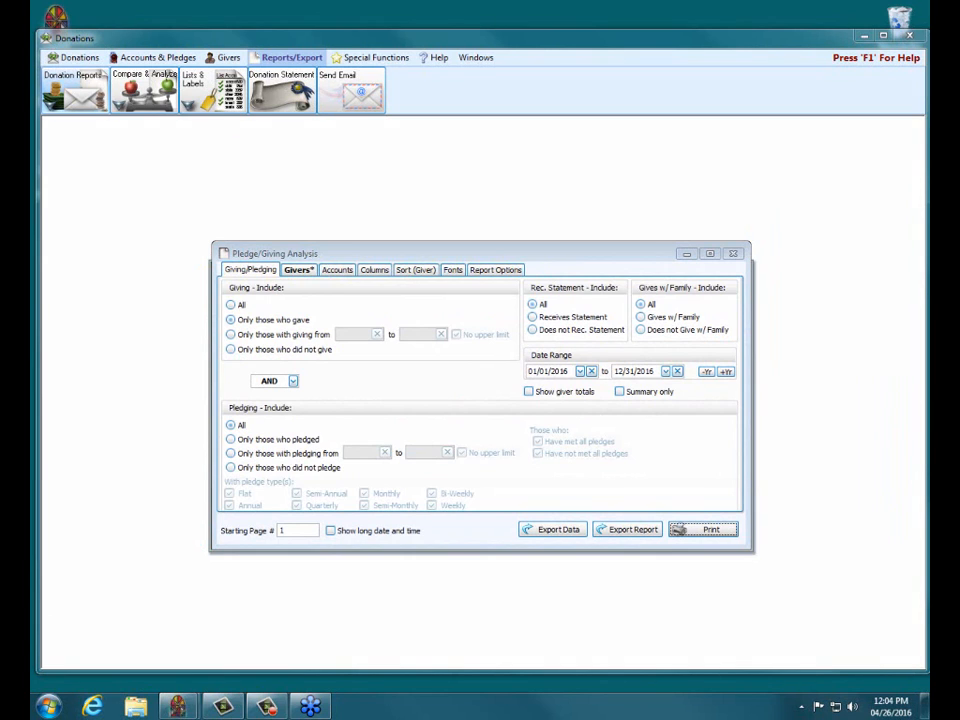
{"action": "left_click", "coordinate": [292, 271]}
{"action": "left_click", "coordinate": [332, 274]}
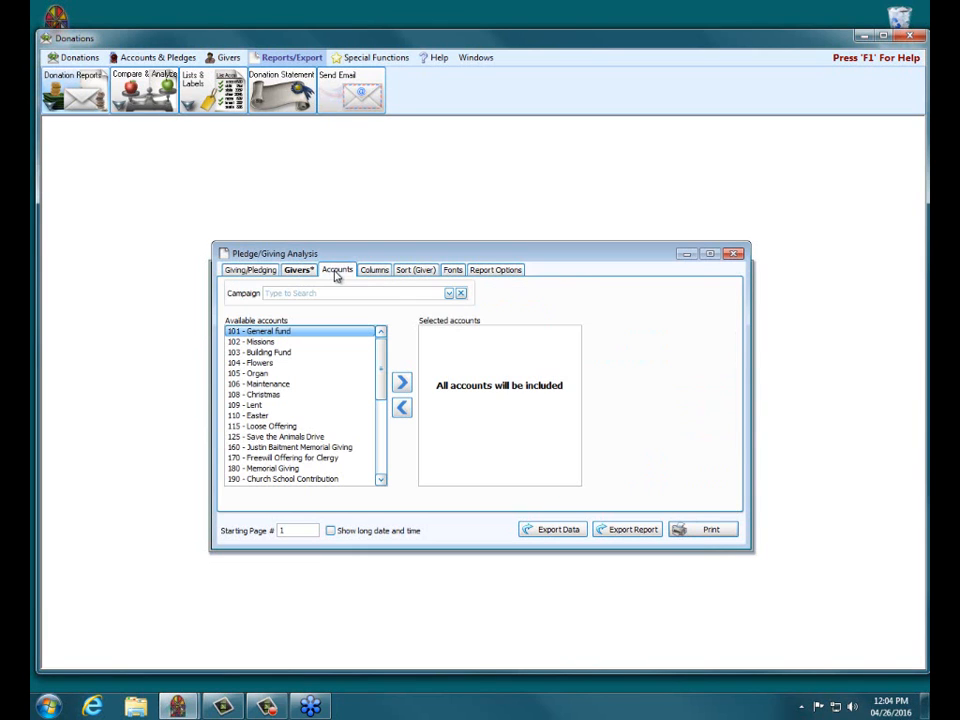
{"action": "left_click", "coordinate": [366, 273]}
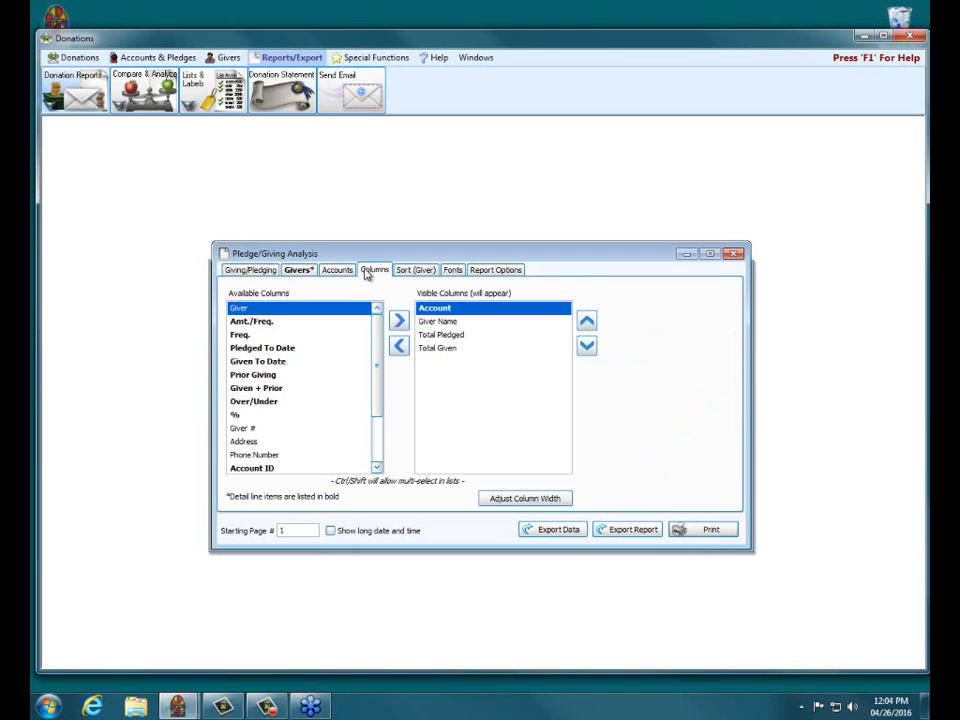
{"action": "left_click", "coordinate": [413, 273]}
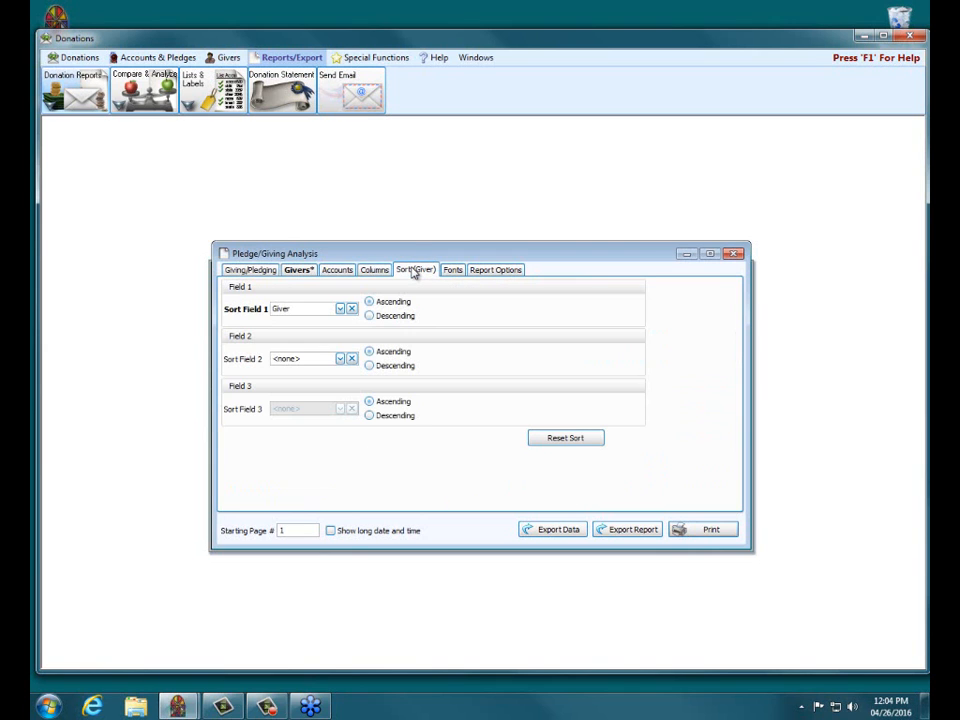
{"action": "left_click", "coordinate": [450, 271]}
{"action": "left_click", "coordinate": [489, 272]}
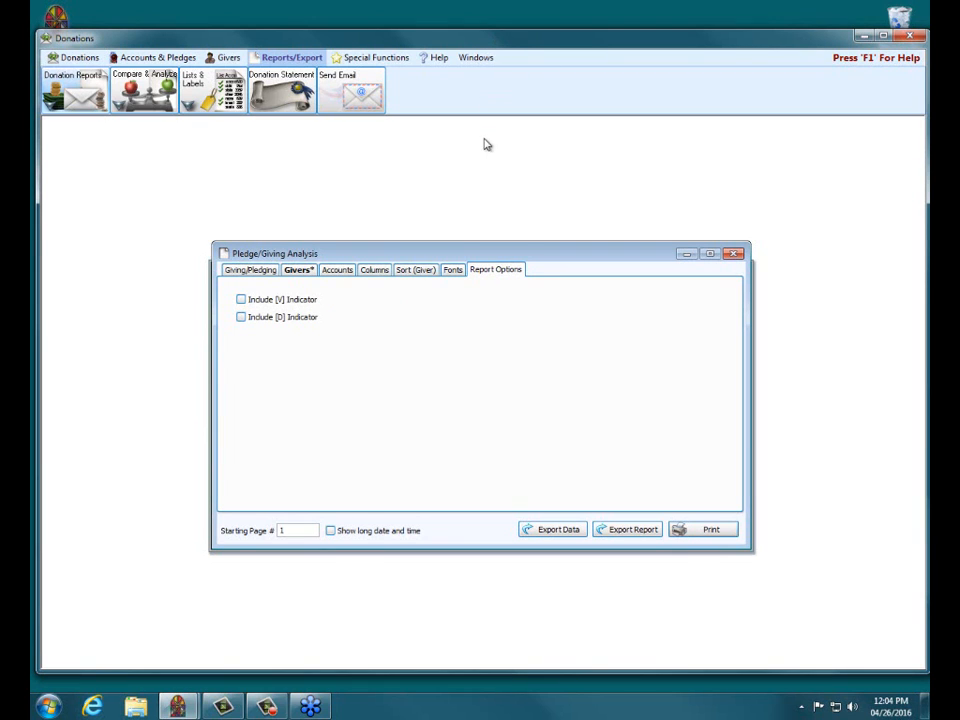
{"action": "left_click", "coordinate": [262, 270]}
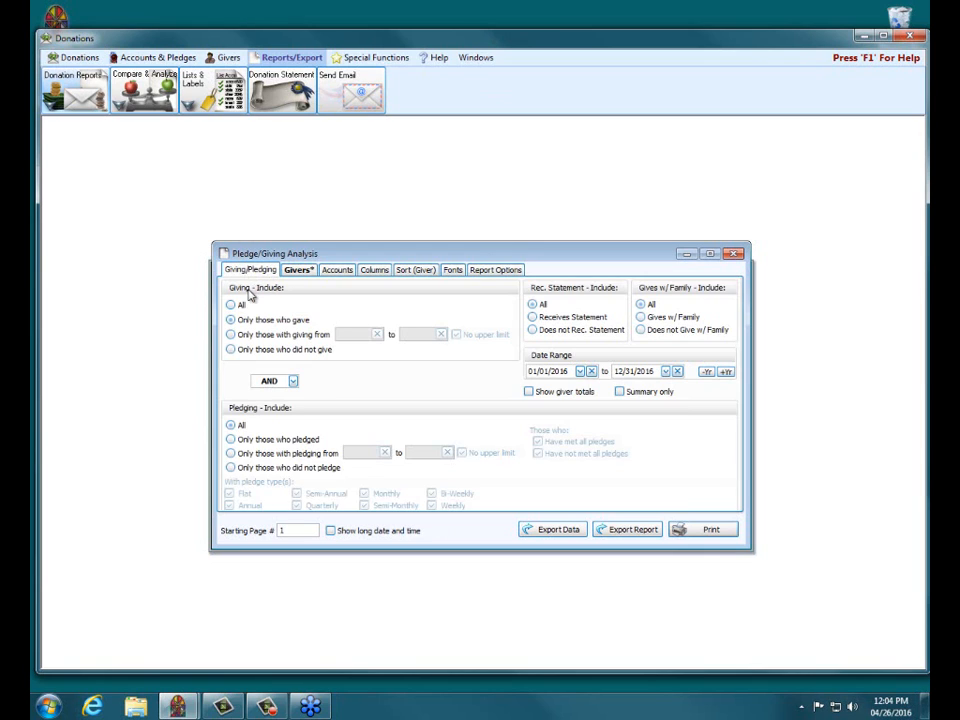
{"action": "left_click", "coordinate": [930, 226]}
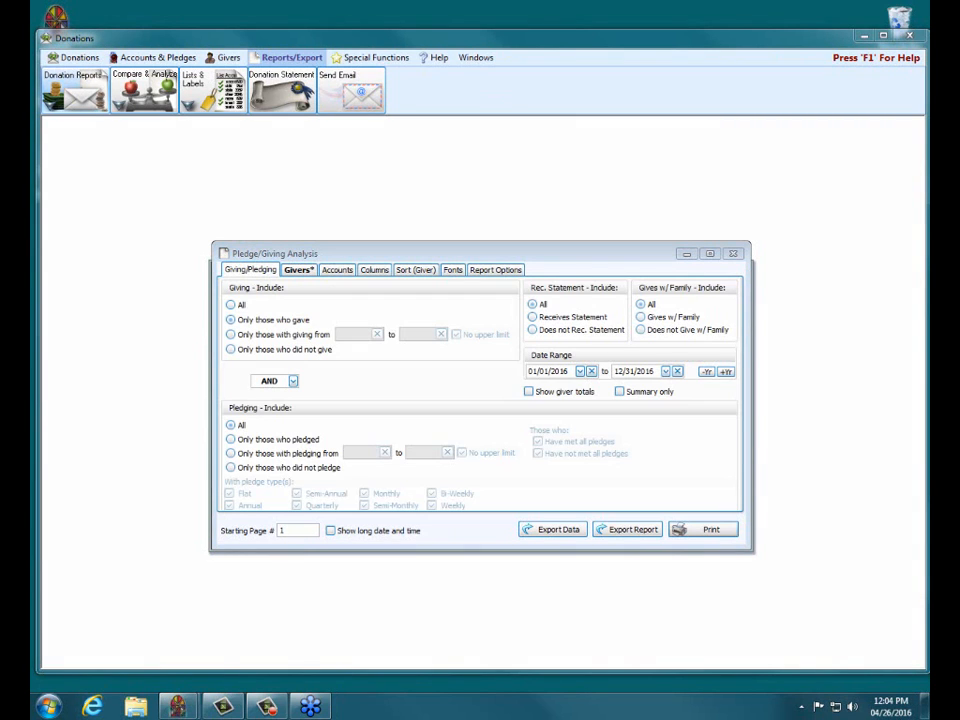
{"action": "mouse_move", "coordinate": [225, 288]}
{"action": "left_mouse_down"}
{"action": "mouse_move", "coordinate": [395, 287]}
{"action": "mouse_move", "coordinate": [203, 286]}
{"action": "left_mouse_up"}
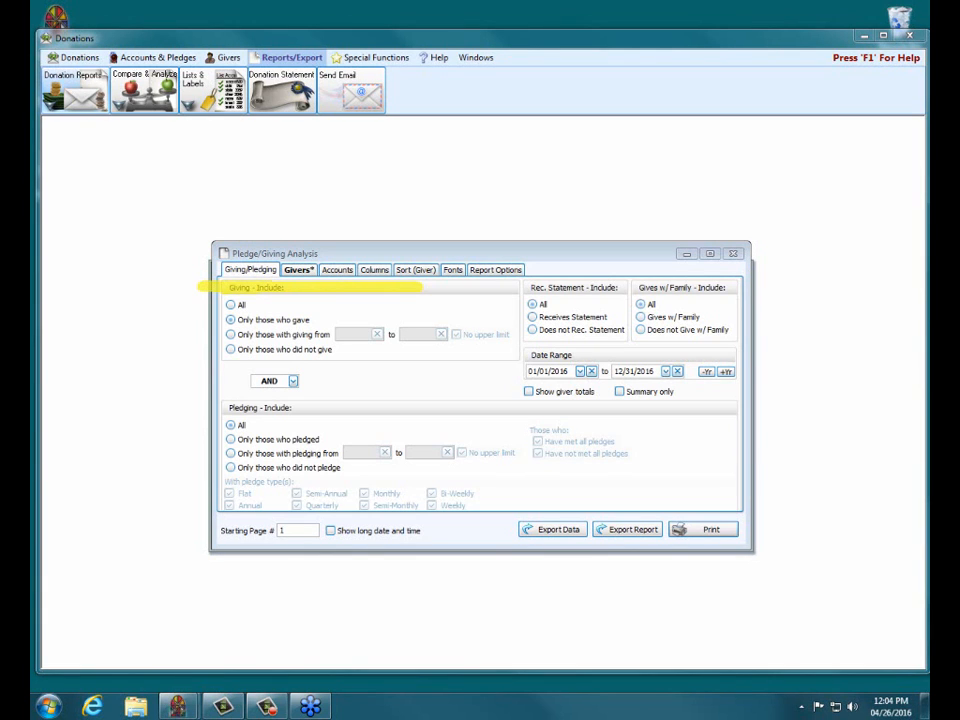
{"action": "mouse_move", "coordinate": [210, 408]}
{"action": "left_mouse_down"}
{"action": "mouse_move", "coordinate": [444, 409]}
{"action": "mouse_move", "coordinate": [205, 411]}
{"action": "left_mouse_up"}
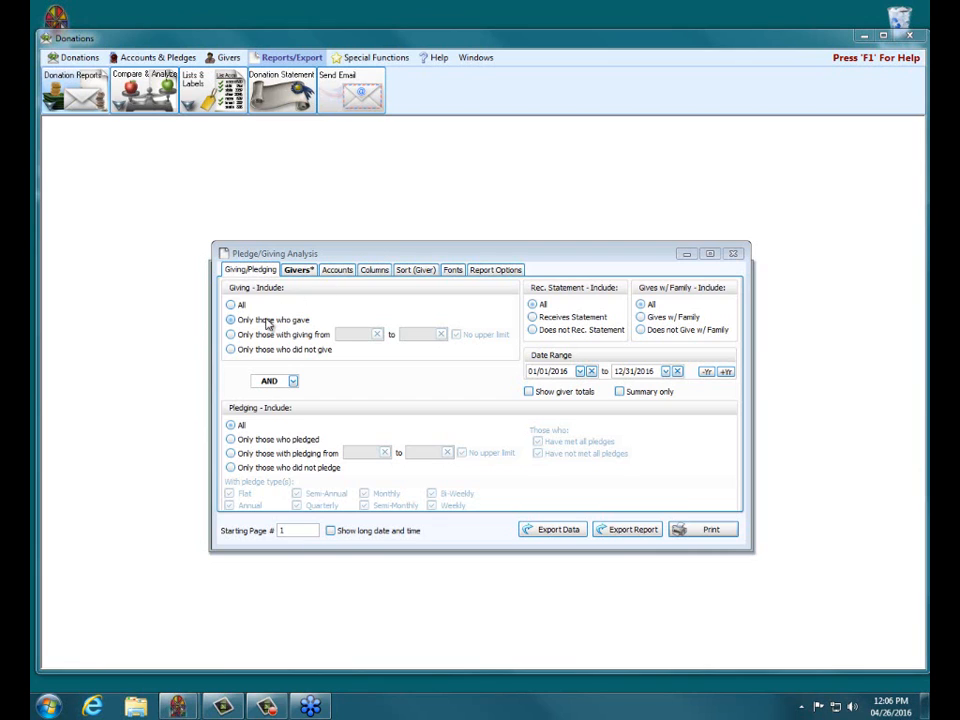
Step: Include only those who pledged but did not give, and set the date range's end date to 03/31/2016
{"action": "left_click", "coordinate": [232, 350]}
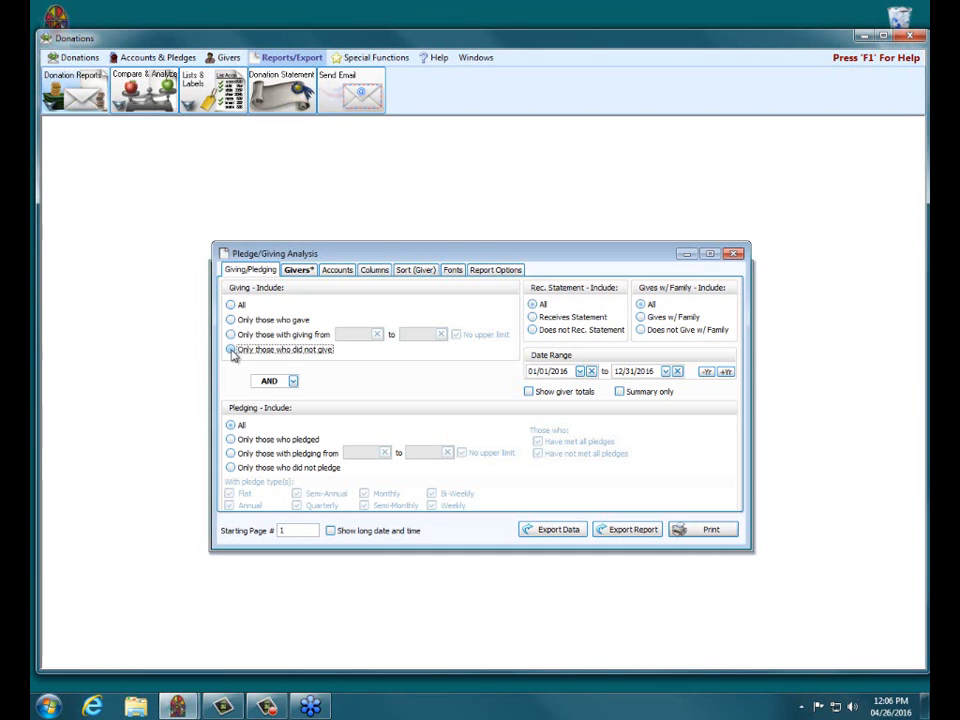
{"action": "left_click", "coordinate": [231, 440]}
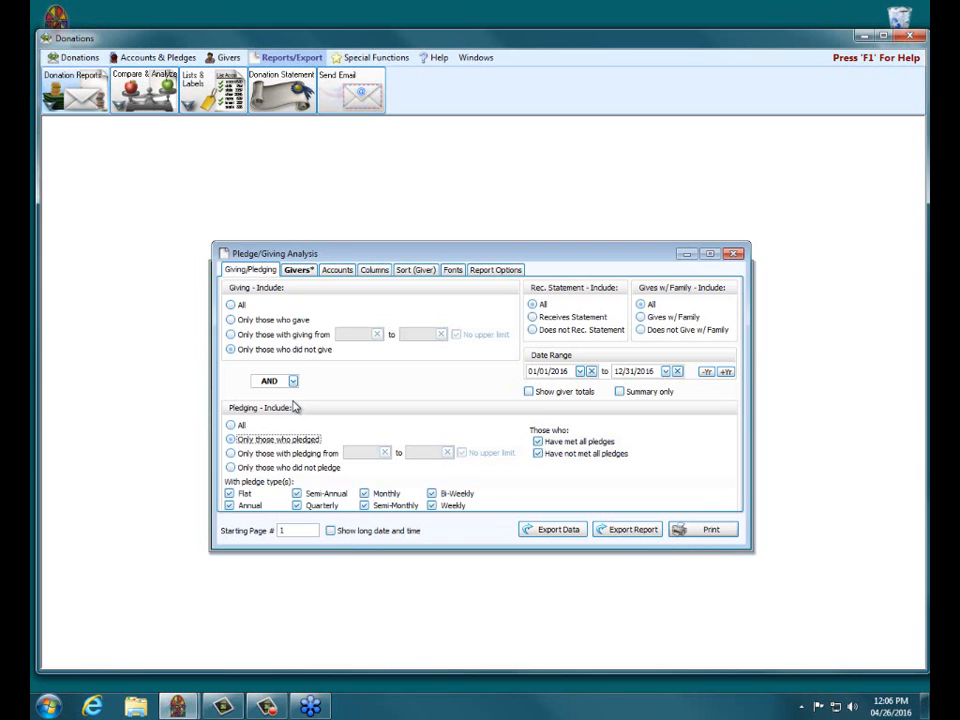
{"action": "left_click", "coordinate": [618, 371]}
{"action": "type", "text": "03"}
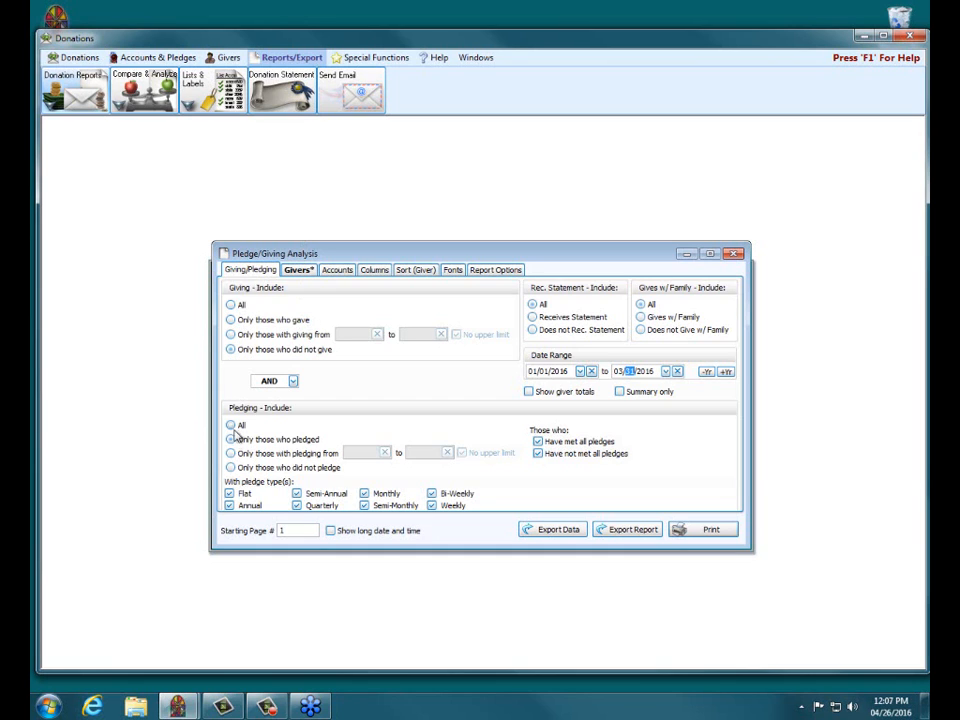
Step: Try the pledging filters for non-pledgers and pledge amounts, ending with only those who gave and all pledging included
{"action": "left_click", "coordinate": [231, 467]}
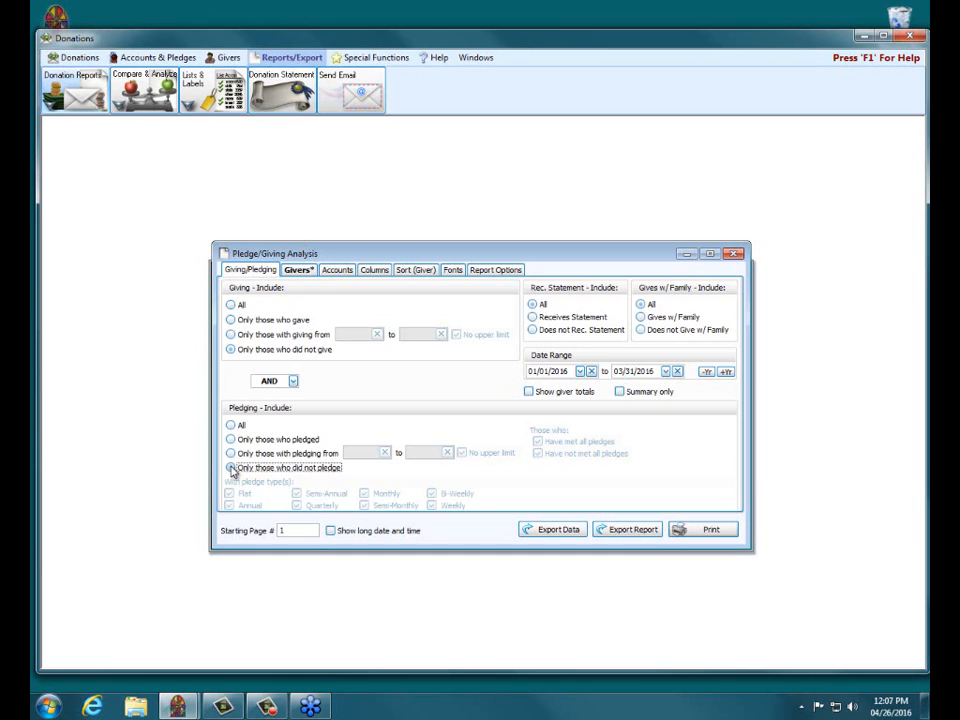
{"action": "left_click", "coordinate": [231, 320]}
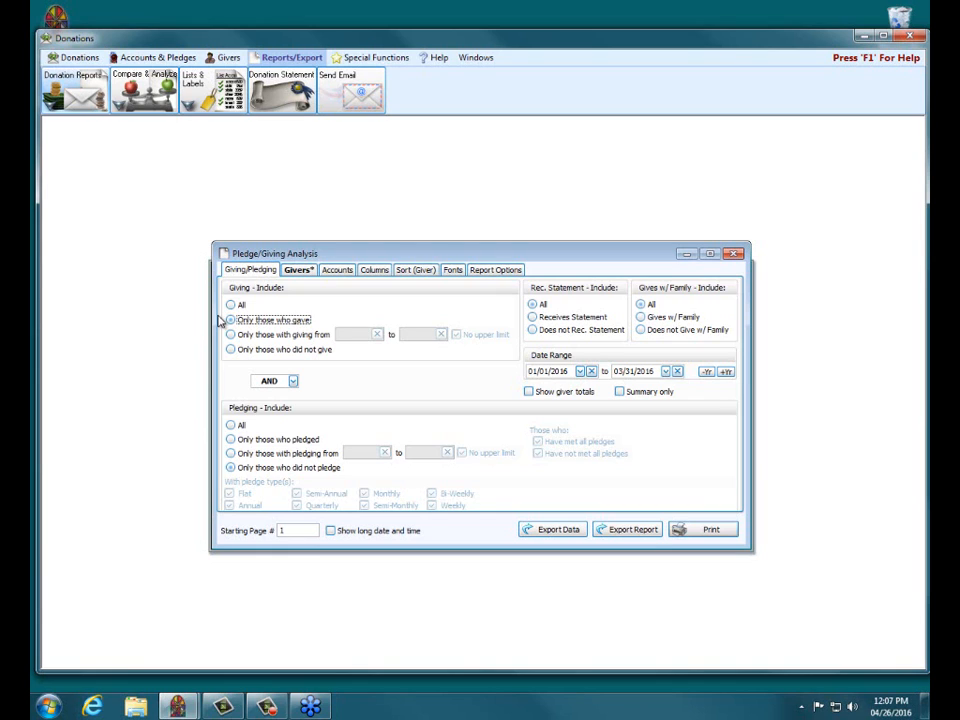
{"action": "left_click", "coordinate": [231, 426]}
{"action": "left_click", "coordinate": [230, 467]}
{"action": "left_click", "coordinate": [231, 454]}
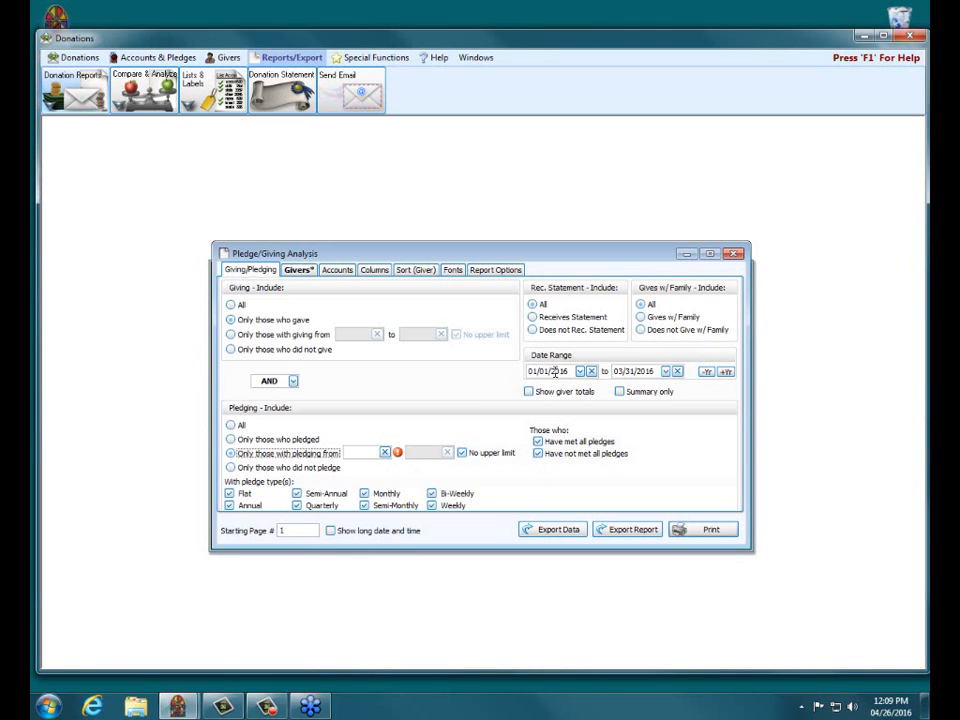
{"action": "left_click", "coordinate": [232, 425]}
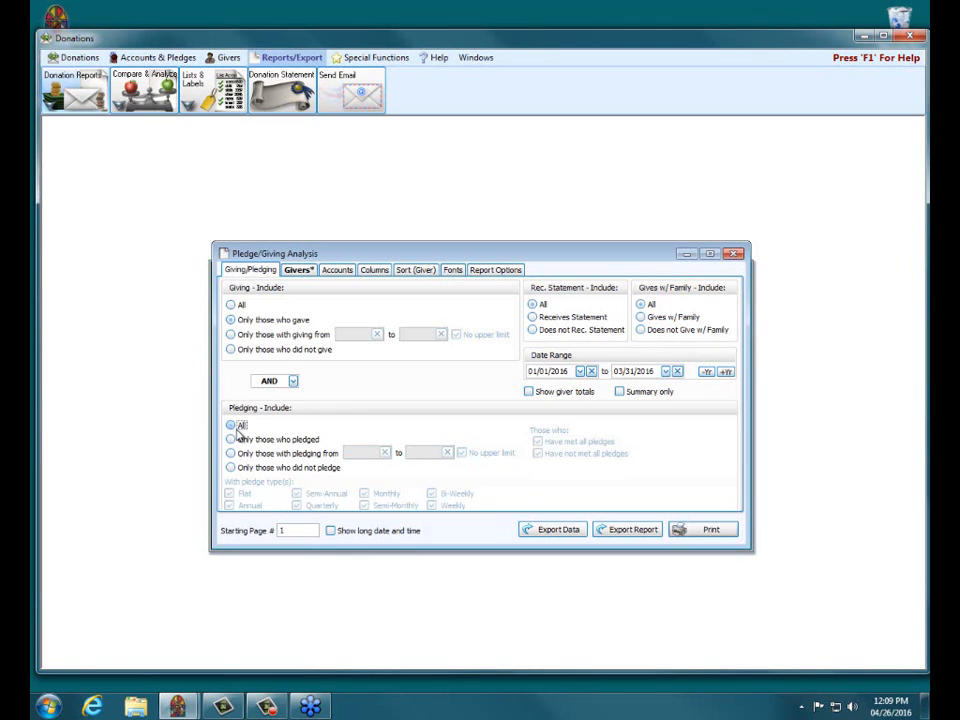
Step: Set the date range to 01/01/2015 through 12/31/2015 and include only those who did not give and only those who pledged
{"action": "left_click", "coordinate": [706, 372]}
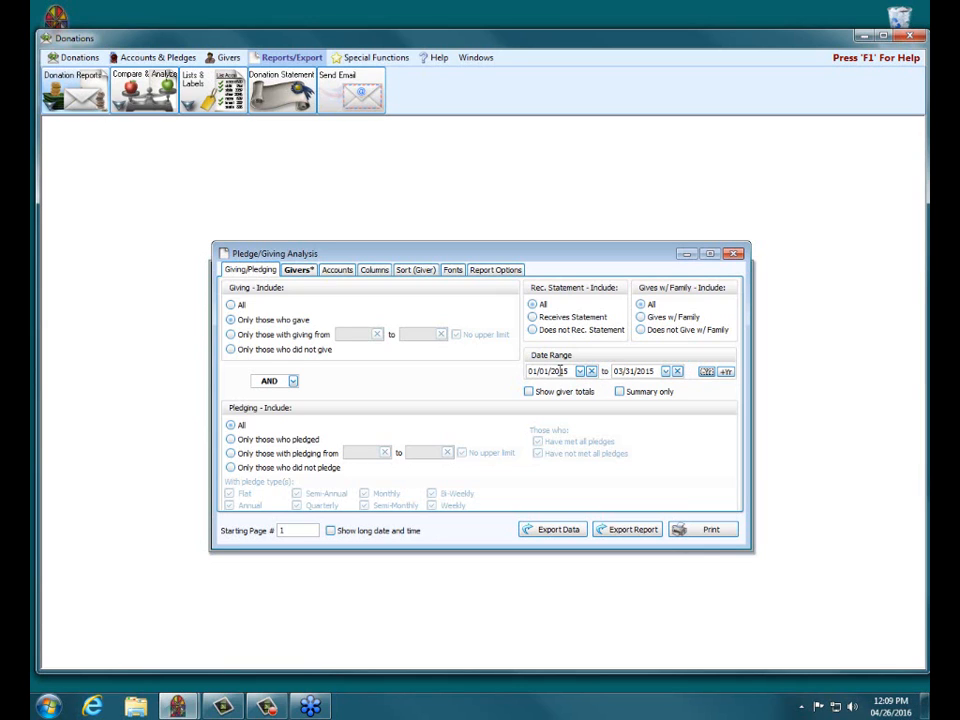
{"action": "left_click", "coordinate": [618, 371]}
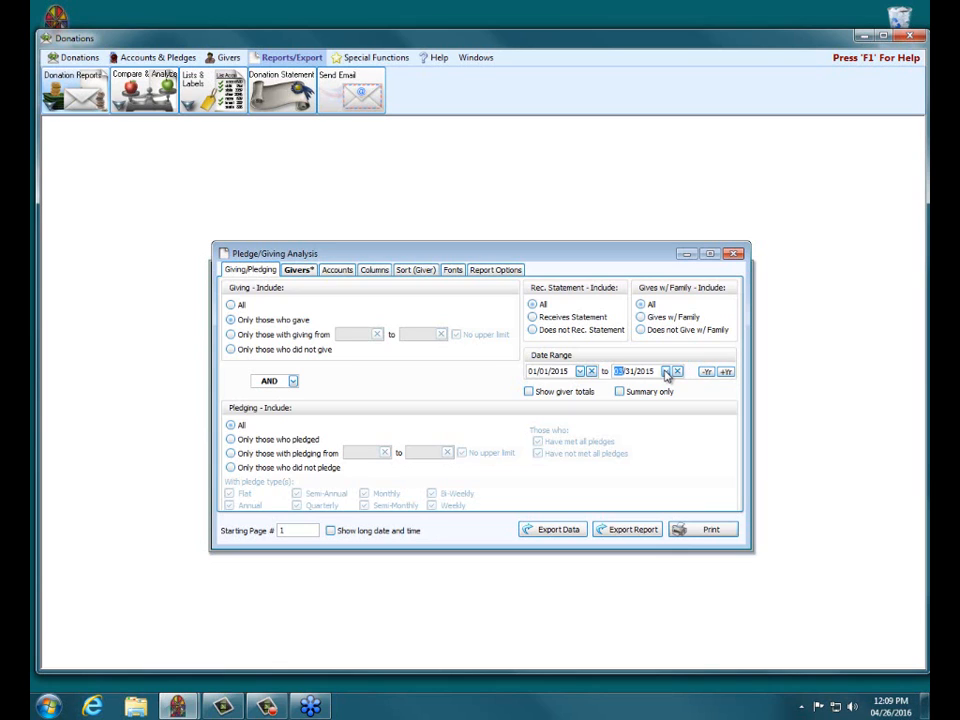
{"action": "type", "text": "12"}
{"action": "left_click", "coordinate": [725, 374]}
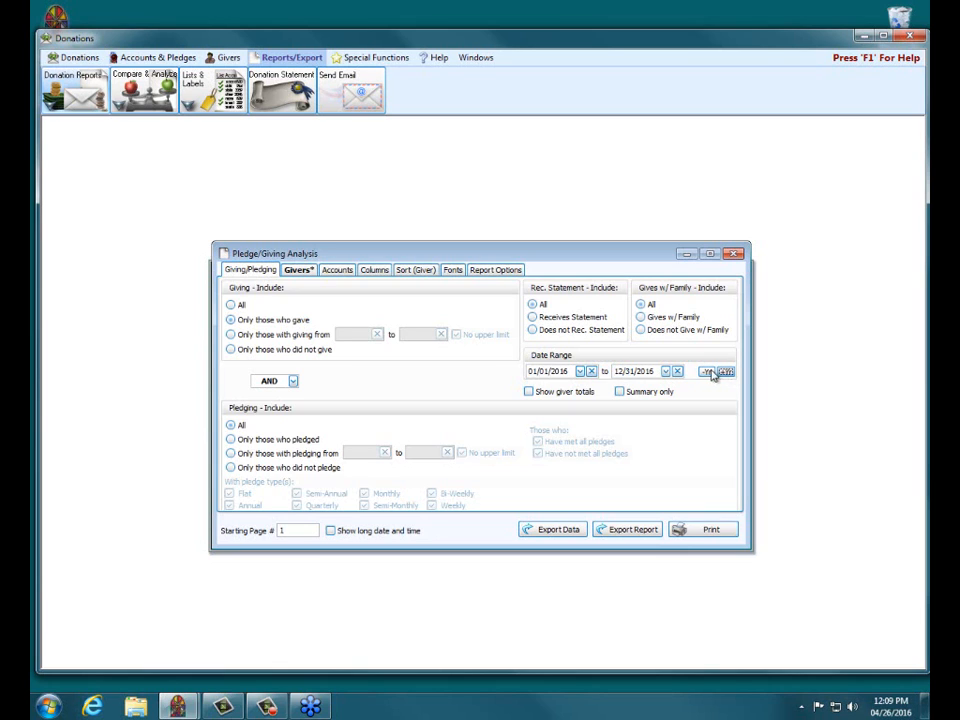
{"action": "left_click", "coordinate": [708, 374]}
{"action": "left_click", "coordinate": [231, 349]}
{"action": "left_click", "coordinate": [231, 439]}
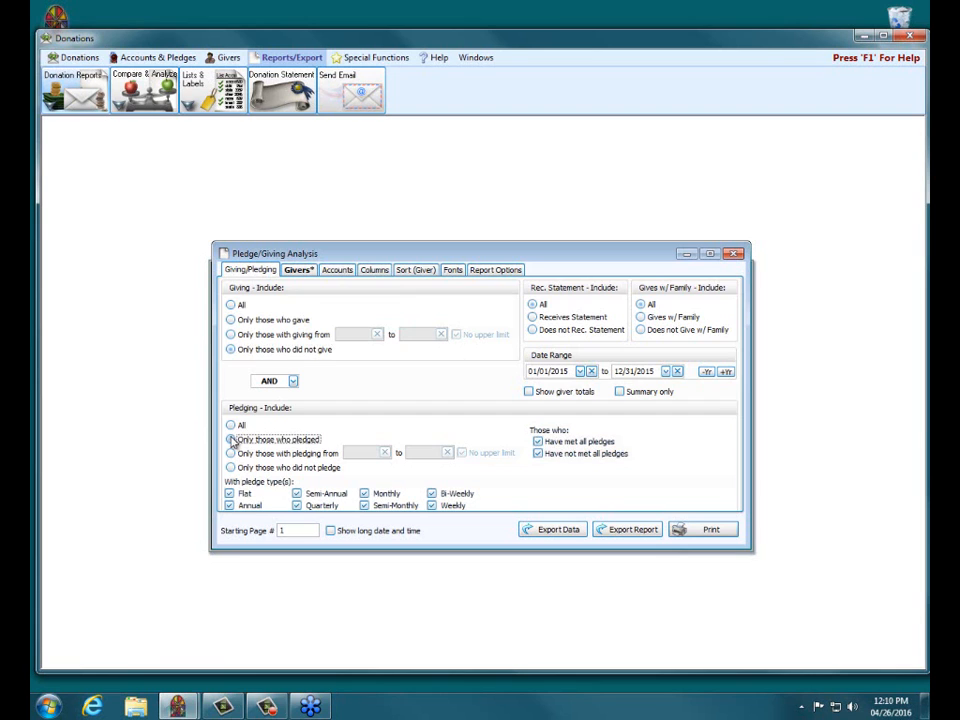
Step: Add a giver selection criterion limiting the membership Status field to 1 - Active Member
{"action": "left_click", "coordinate": [304, 271]}
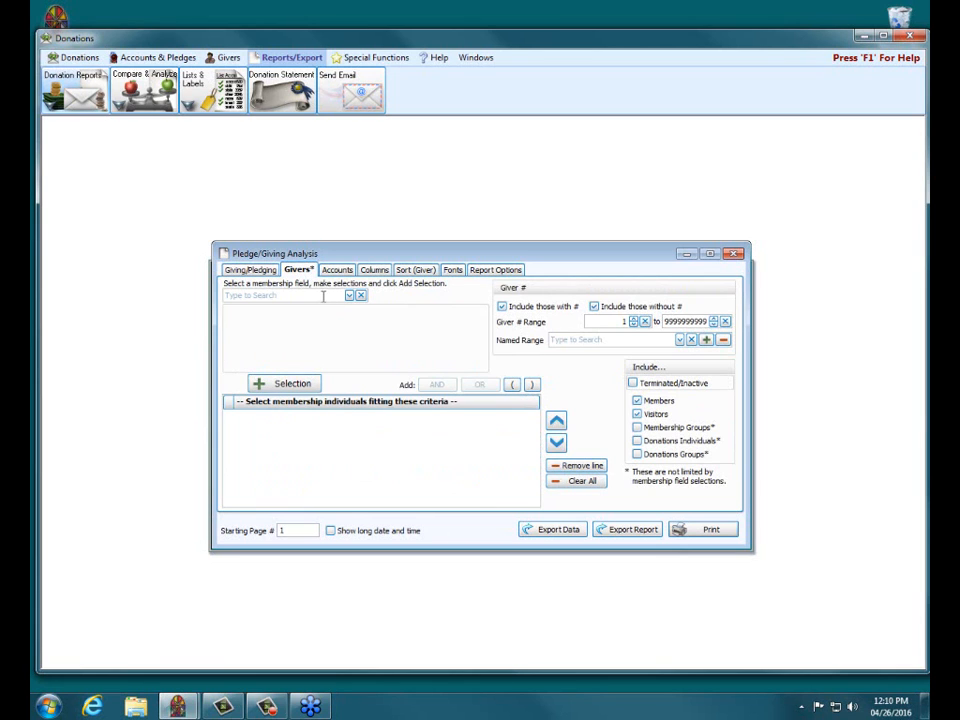
{"action": "left_click", "coordinate": [321, 295]}
{"action": "type", "text": "stat"}
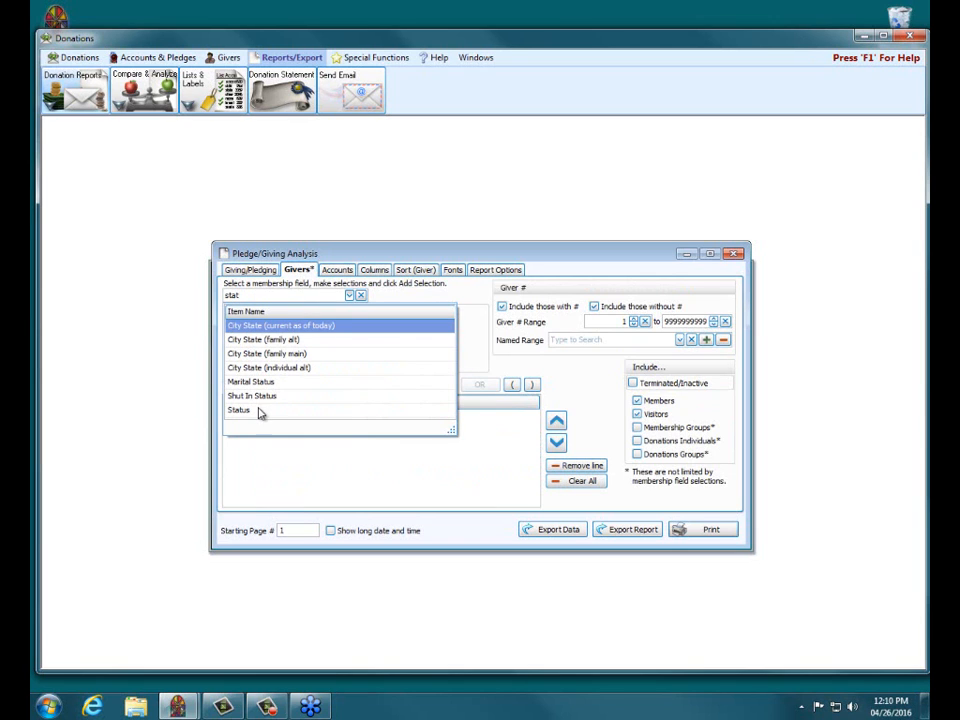
{"action": "left_click", "coordinate": [259, 410]}
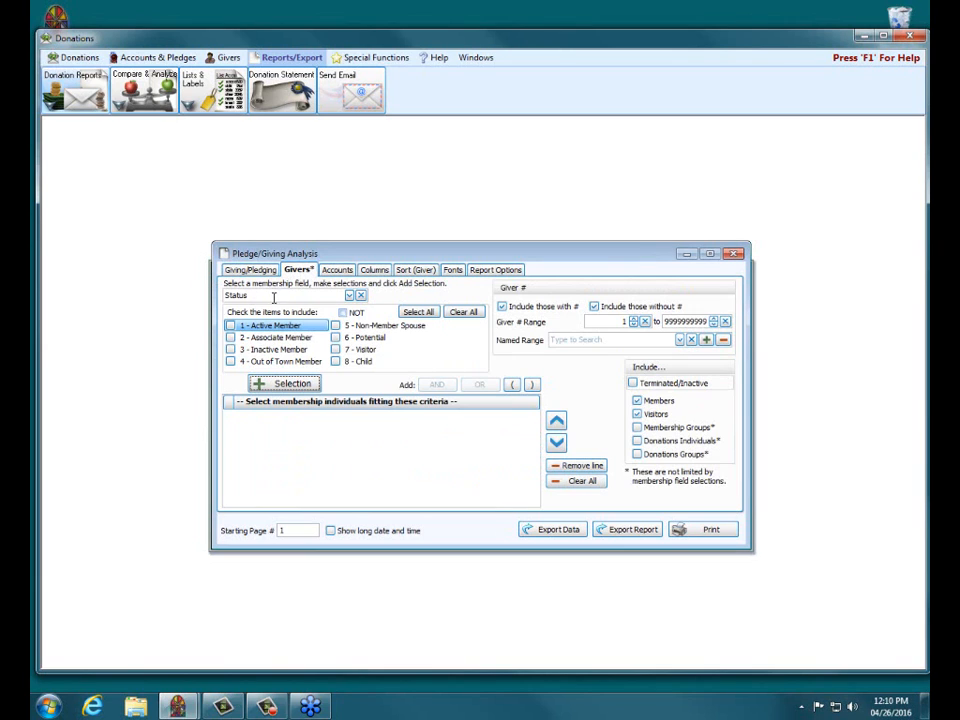
{"action": "left_click", "coordinate": [231, 326]}
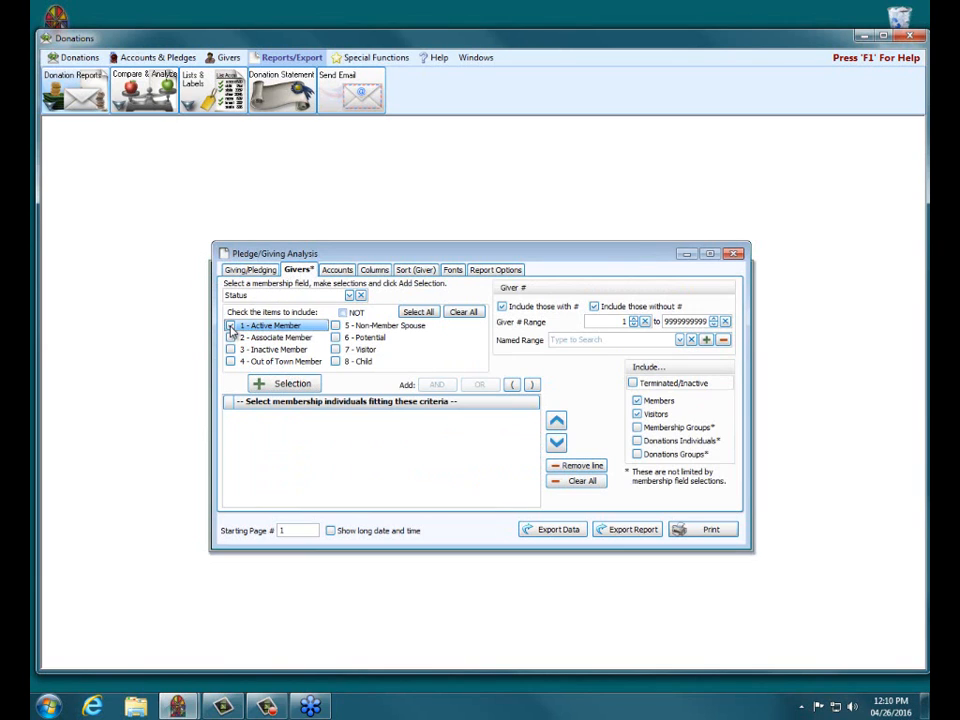
{"action": "left_click", "coordinate": [290, 384]}
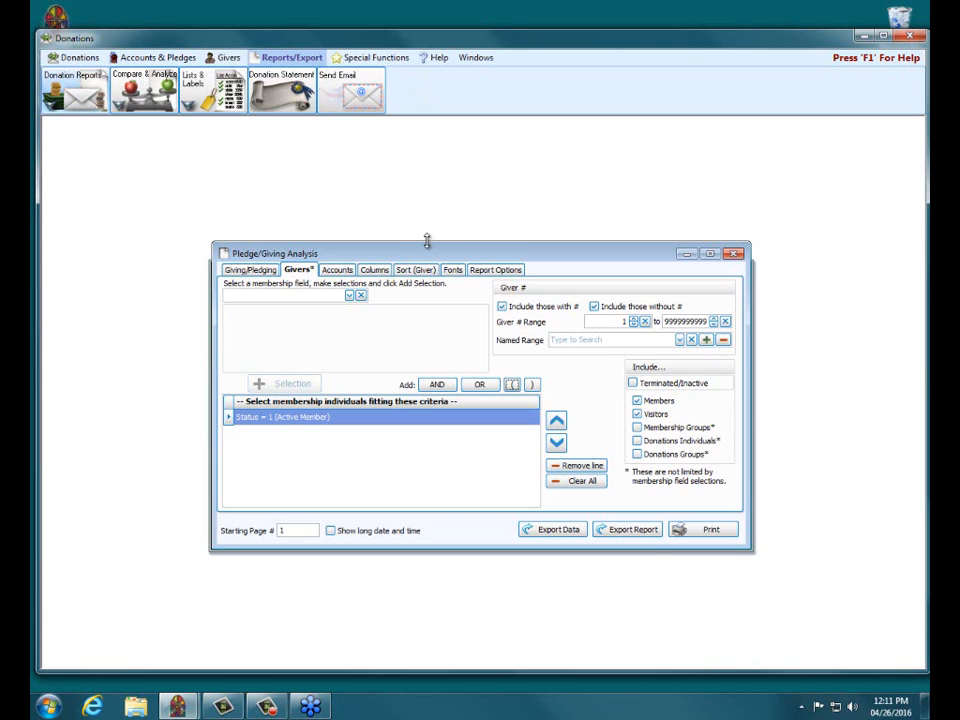
Step: Review the giving/pledging filters against the giver selection criteria, keeping only those who did not give
{"action": "left_click", "coordinate": [255, 270]}
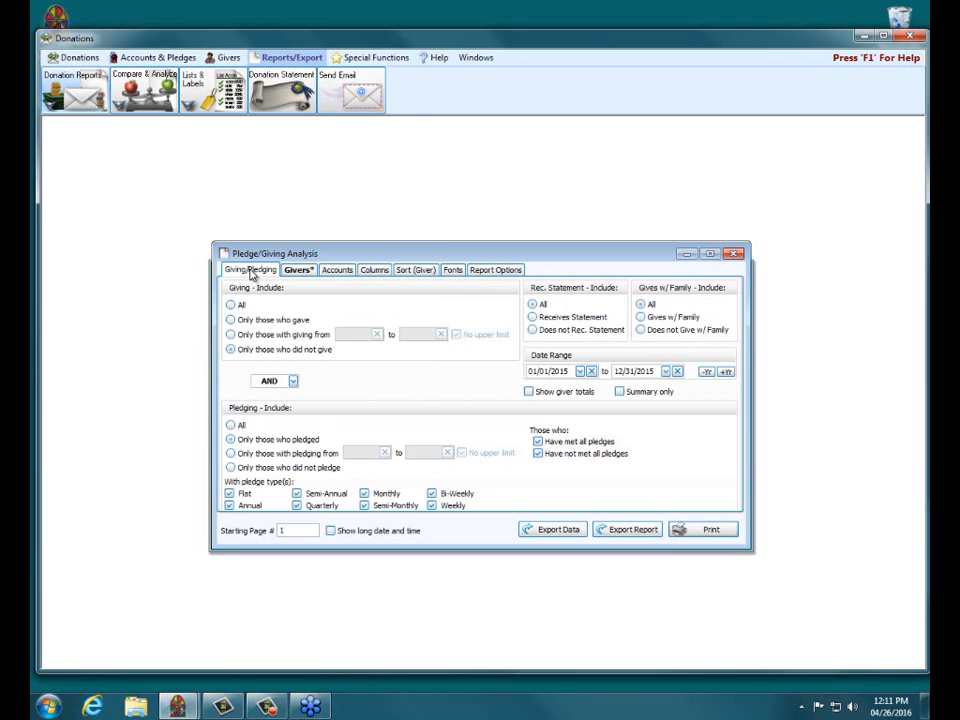
{"action": "left_click", "coordinate": [232, 350]}
{"action": "left_click", "coordinate": [298, 270]}
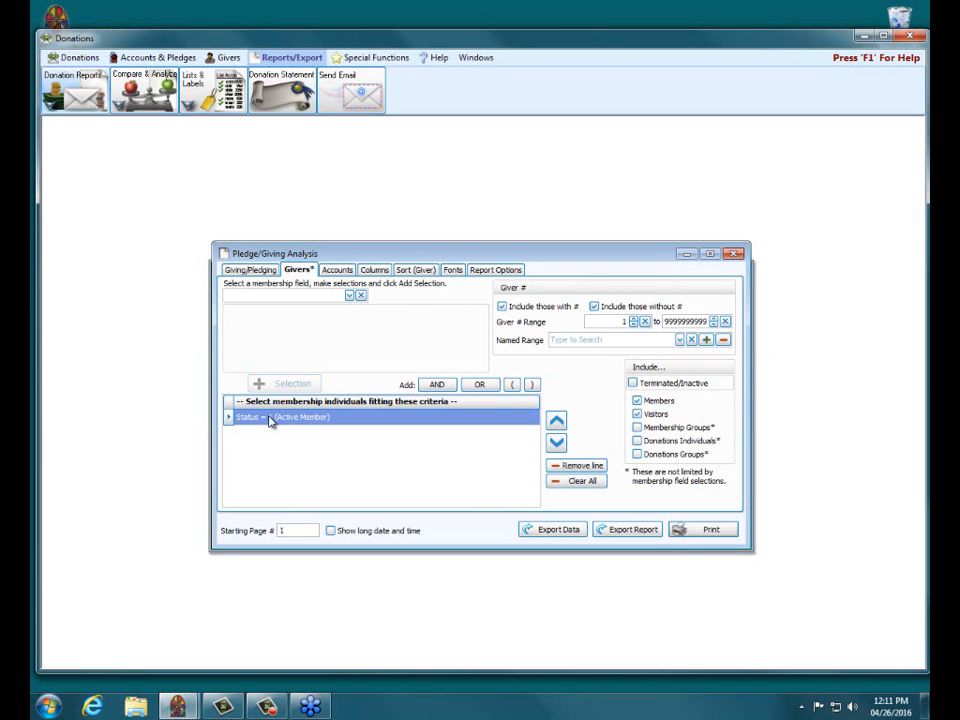
{"action": "left_click", "coordinate": [251, 270]}
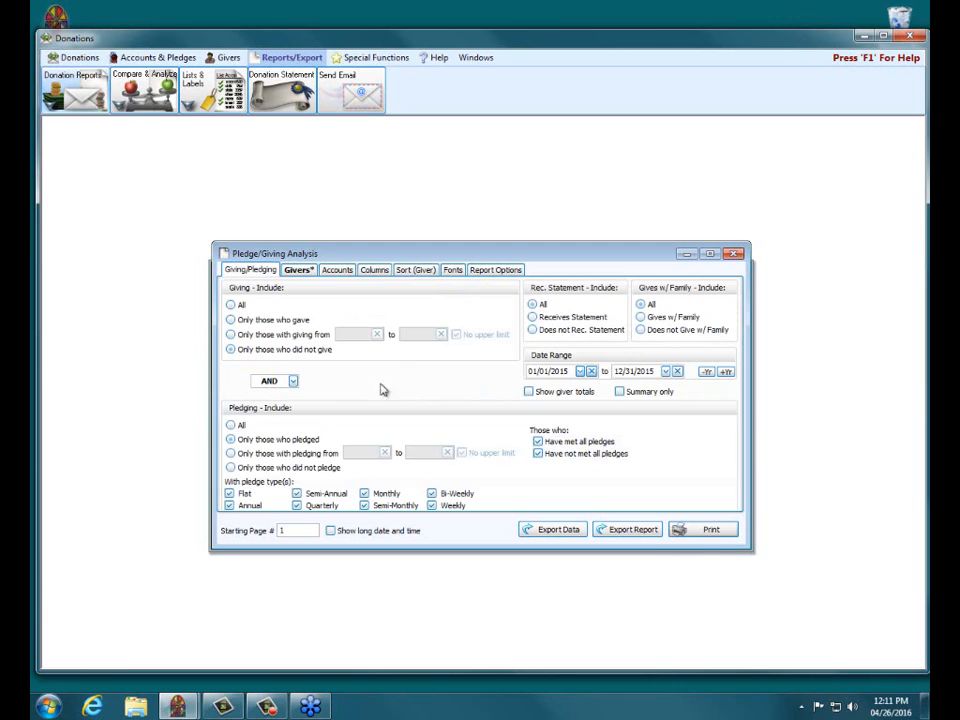
Step: Set the end of the date range to 03/31/2015 and look over the campaigns available for the account selection
{"action": "left_click", "coordinate": [627, 371]}
{"action": "type", "text": "03"}
{"action": "left_click", "coordinate": [337, 271]}
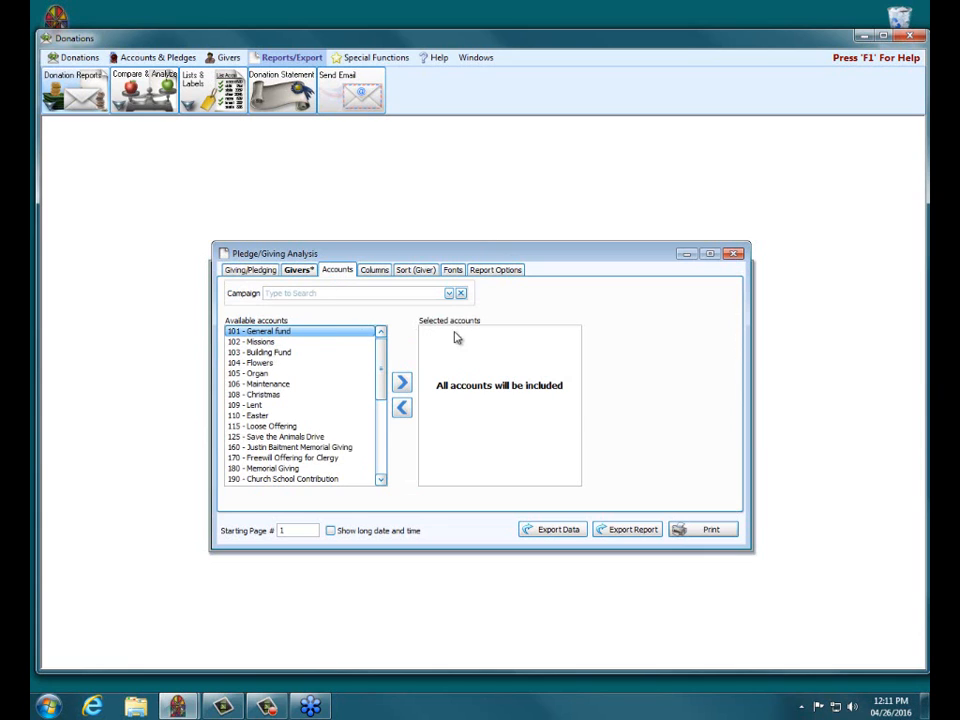
{"action": "left_click", "coordinate": [450, 294]}
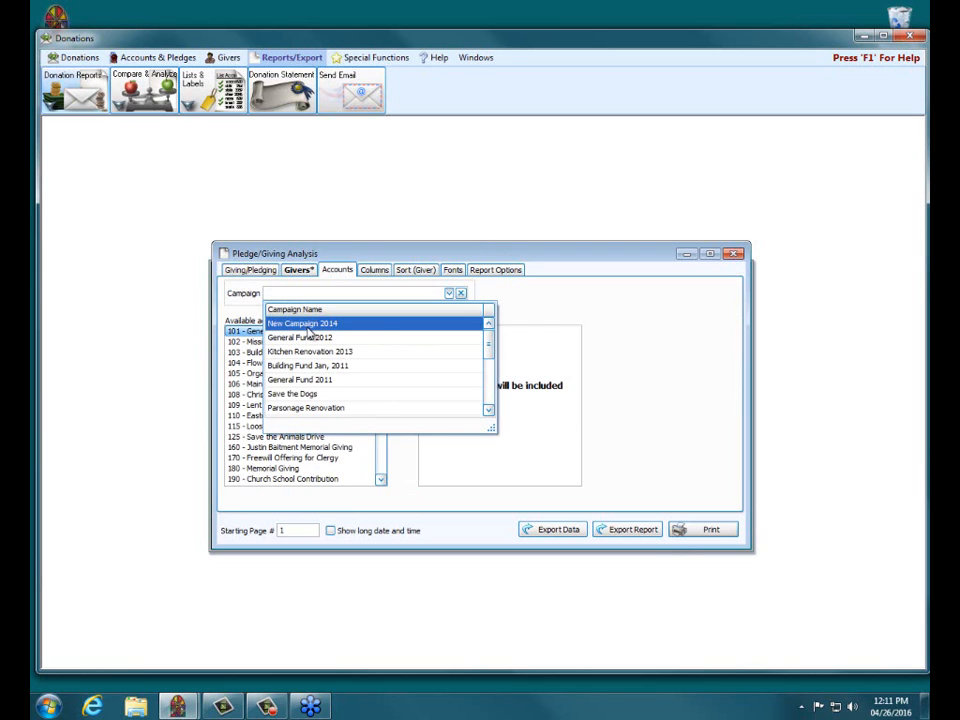
{"action": "left_click", "coordinate": [619, 292]}
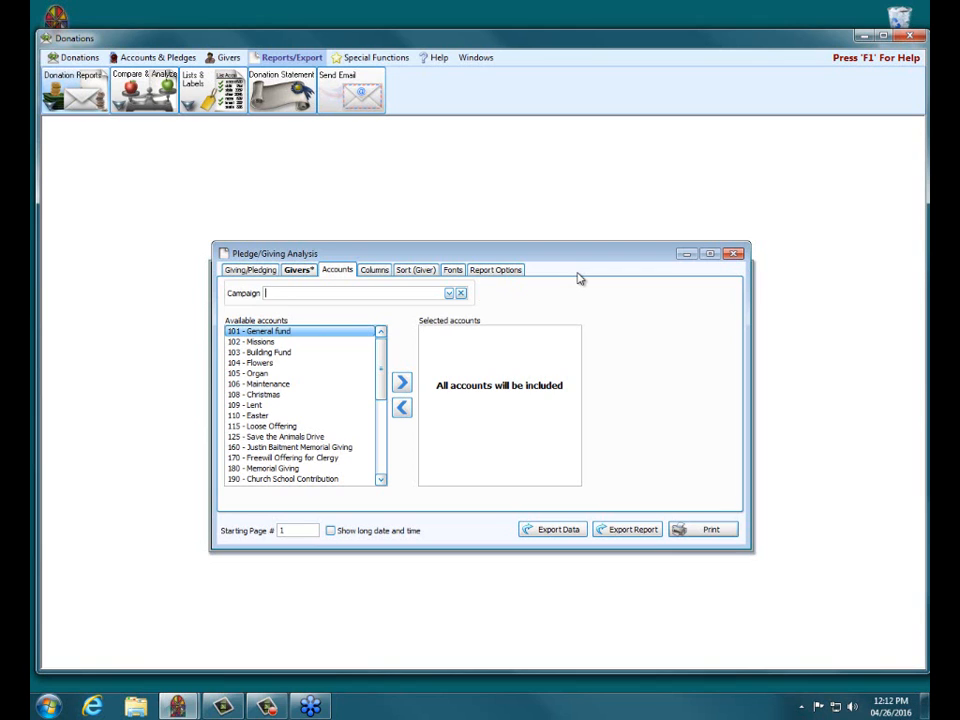
Step: Review the giving/pledging filters and the giver selection criteria, keeping only those who pledged
{"action": "left_click", "coordinate": [252, 271]}
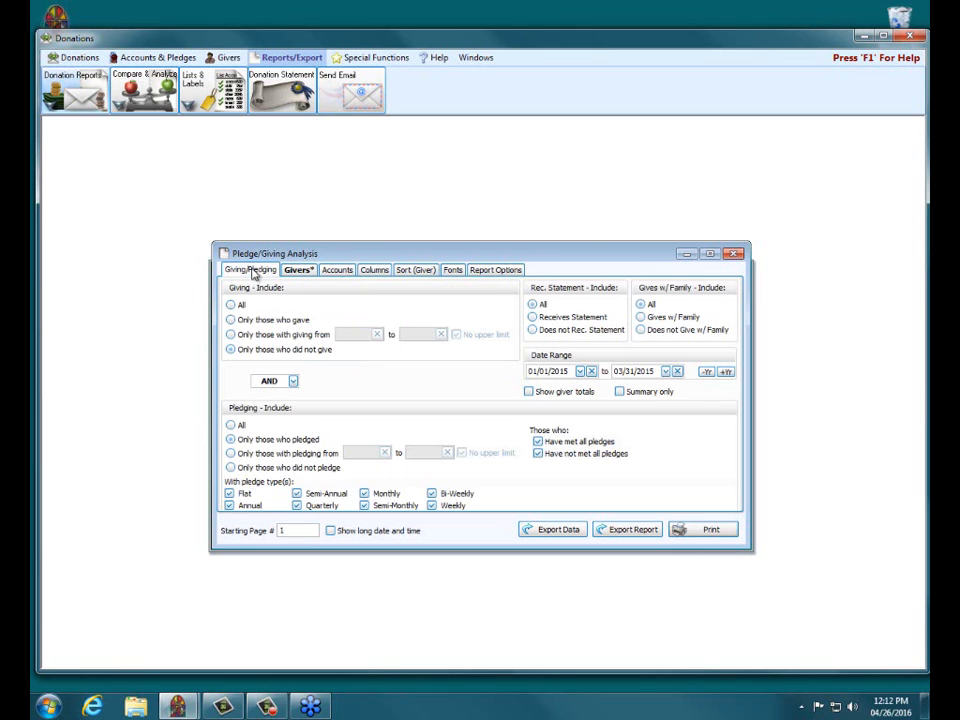
{"action": "left_click", "coordinate": [232, 426]}
{"action": "left_click", "coordinate": [231, 439]}
{"action": "left_click", "coordinate": [297, 271]}
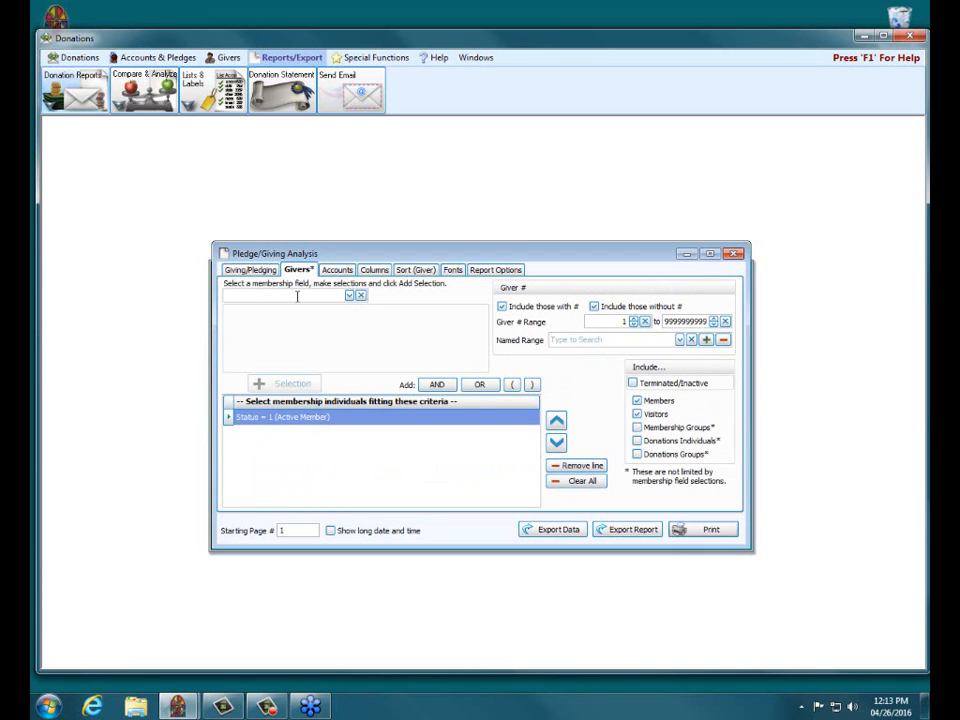
Step: Examine the report's available and visible columns, including Given To Date, Prior Giving and the note on detail line items
{"action": "left_click", "coordinate": [372, 271]}
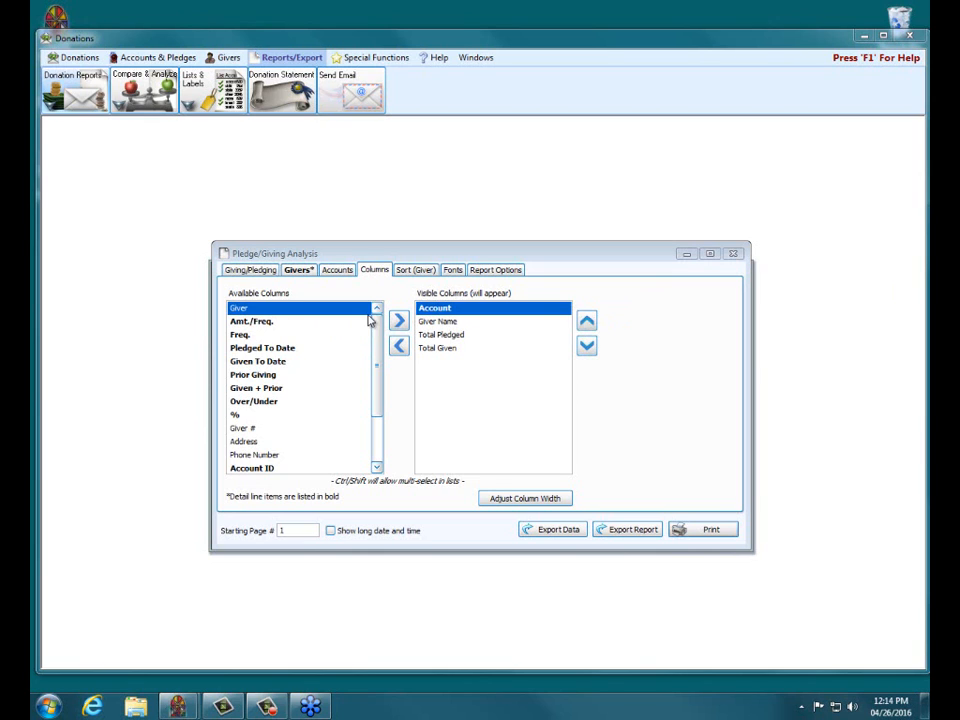
{"action": "scroll", "coordinate": [377, 331], "scroll_direction": "down", "scroll_amount": 1}
{"action": "scroll", "coordinate": [378, 340], "scroll_direction": "down", "scroll_amount": 1}
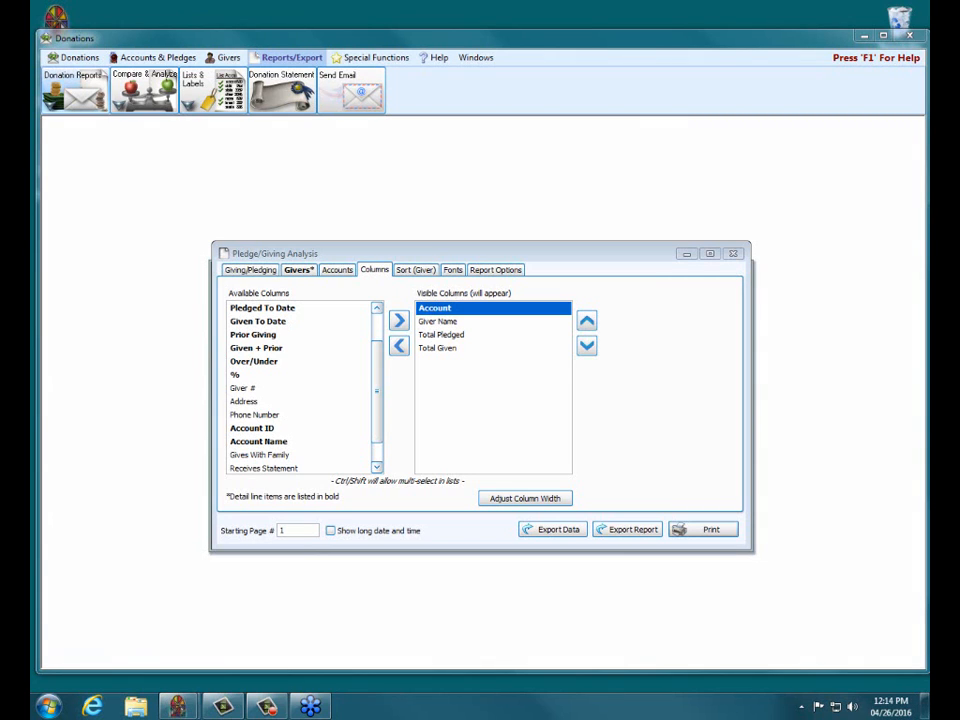
{"action": "mouse_move", "coordinate": [230, 339]}
{"action": "left_mouse_down"}
{"action": "mouse_move", "coordinate": [281, 337]}
{"action": "mouse_move", "coordinate": [246, 322]}
{"action": "mouse_move", "coordinate": [287, 321]}
{"action": "left_mouse_up"}
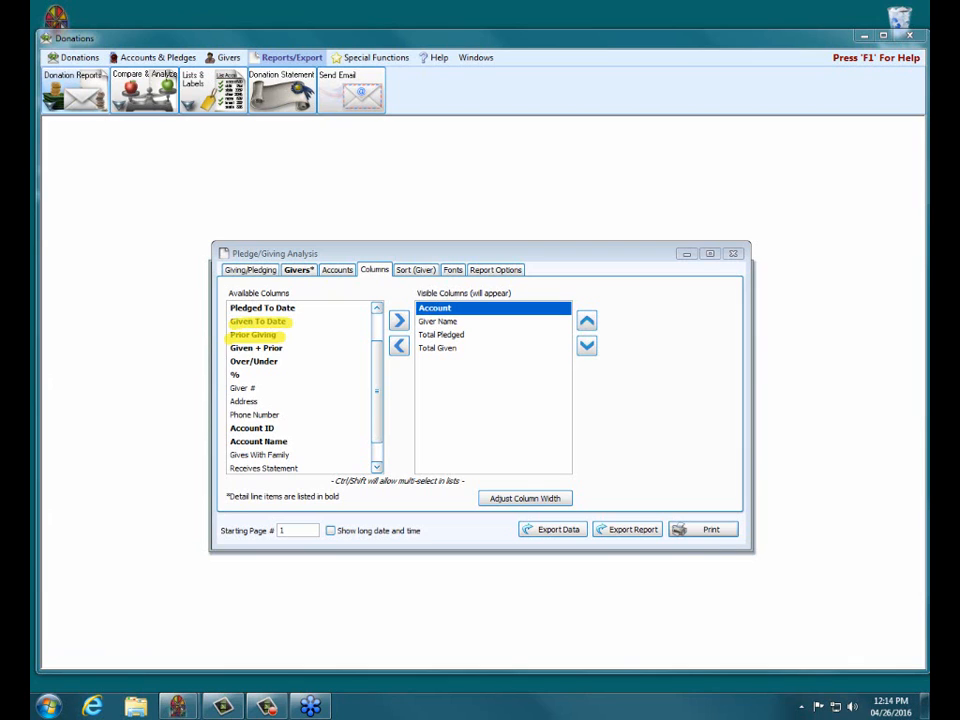
{"action": "left_click_drag", "start_coordinate": [216, 496], "coordinate": [339, 496]}
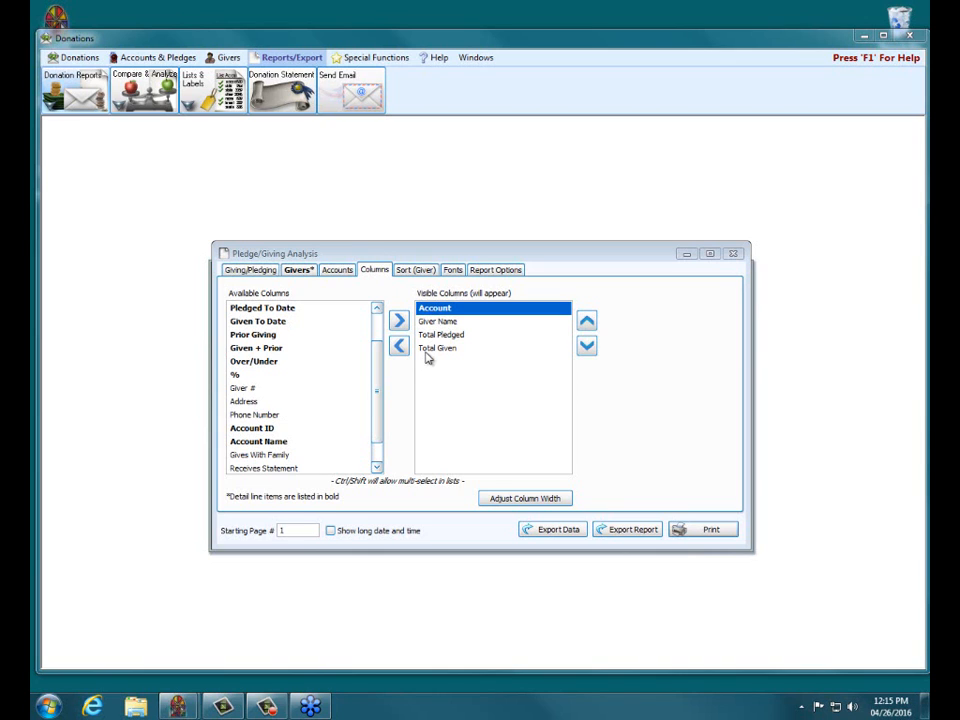
Step: Set the first sort field to Giver and preview the report of pledgers who did not give
{"action": "left_click", "coordinate": [414, 269]}
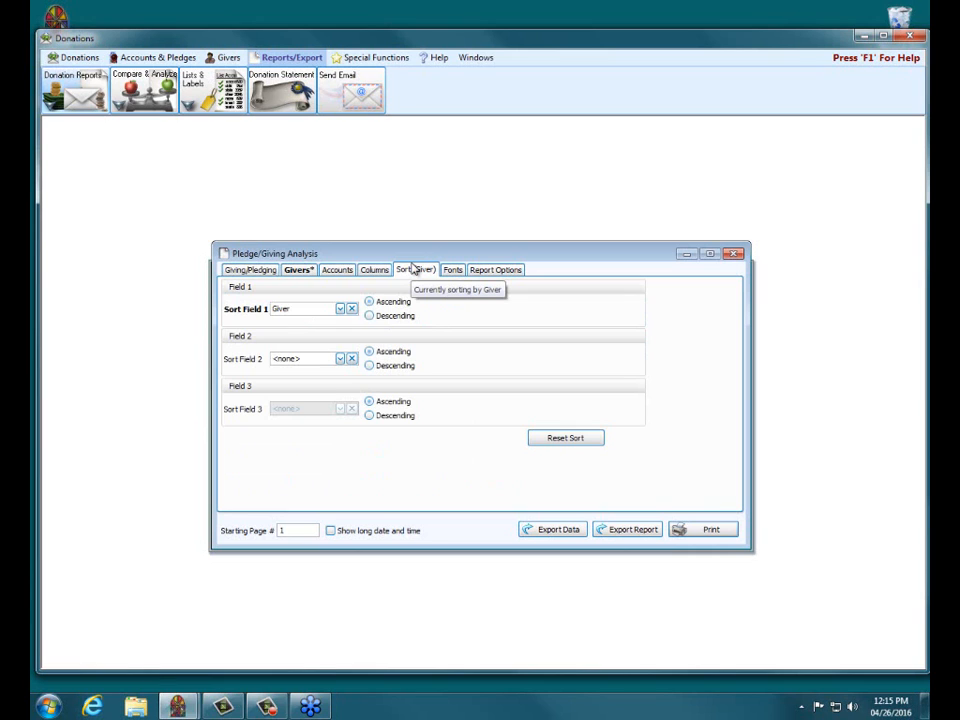
{"action": "left_click", "coordinate": [340, 309]}
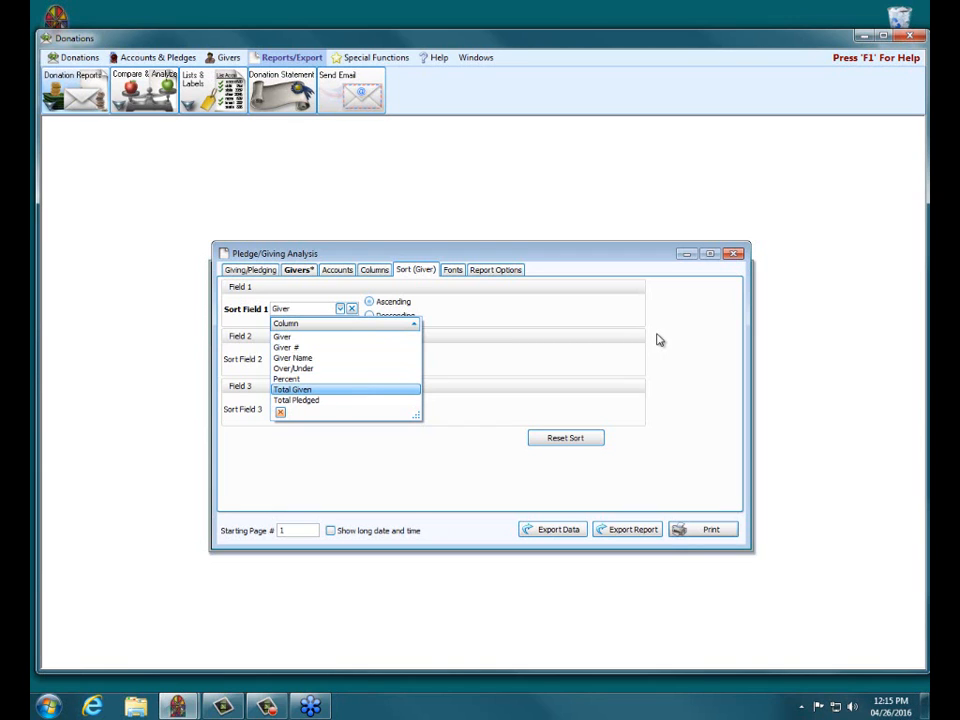
{"action": "left_click", "coordinate": [289, 336]}
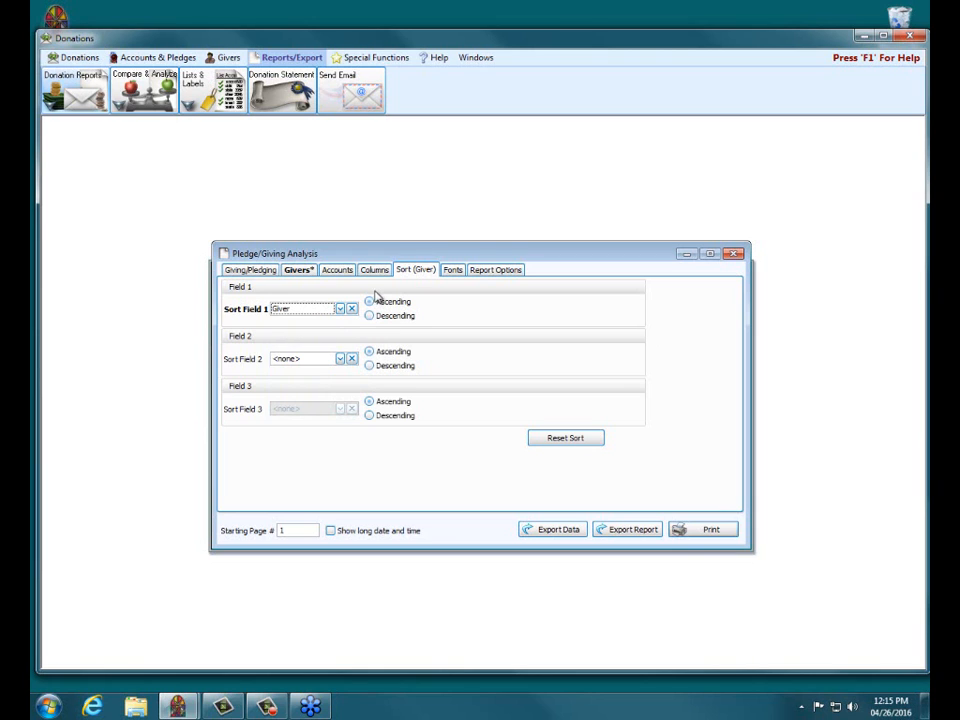
{"action": "left_click", "coordinate": [710, 530]}
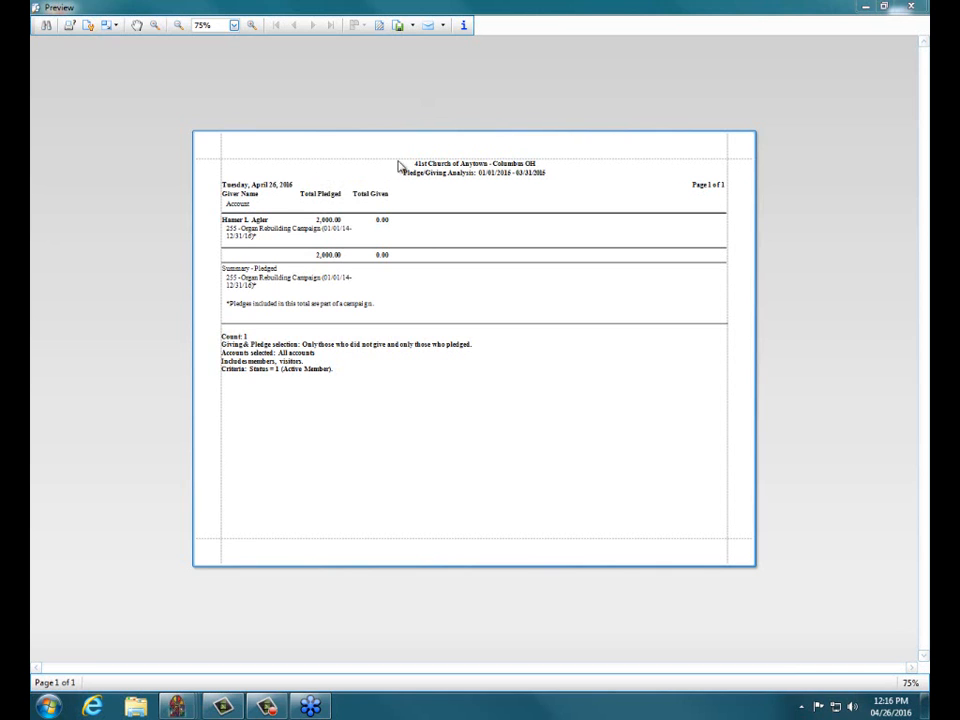
{"action": "left_click", "coordinate": [922, 8]}
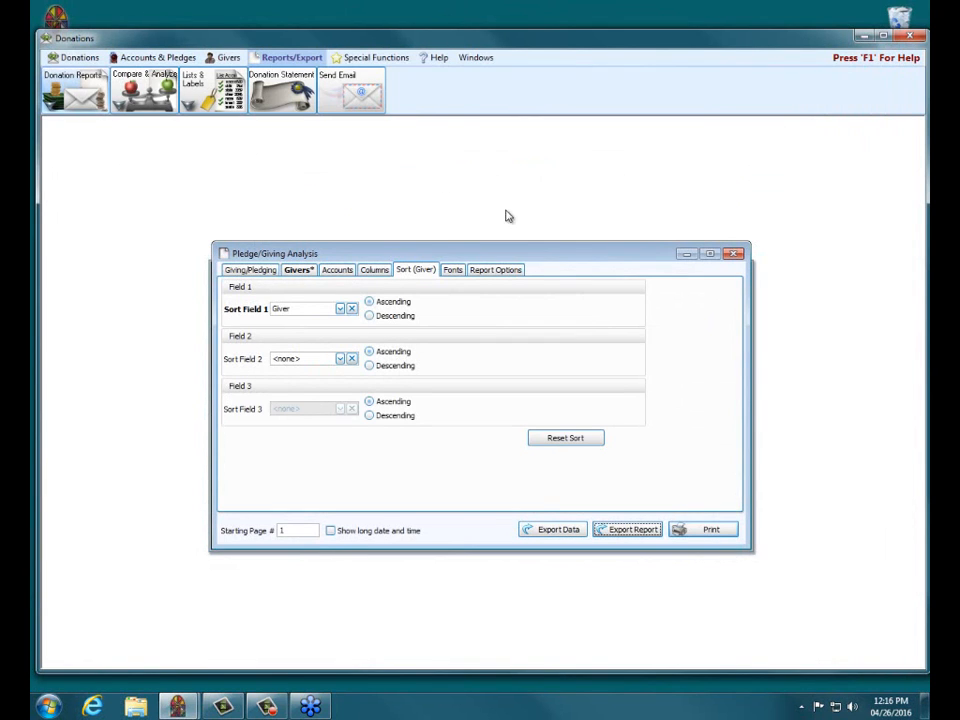
Step: Include all givers regardless of giving and preview the resulting Pledge/Giving Analysis report
{"action": "left_click", "coordinate": [262, 271]}
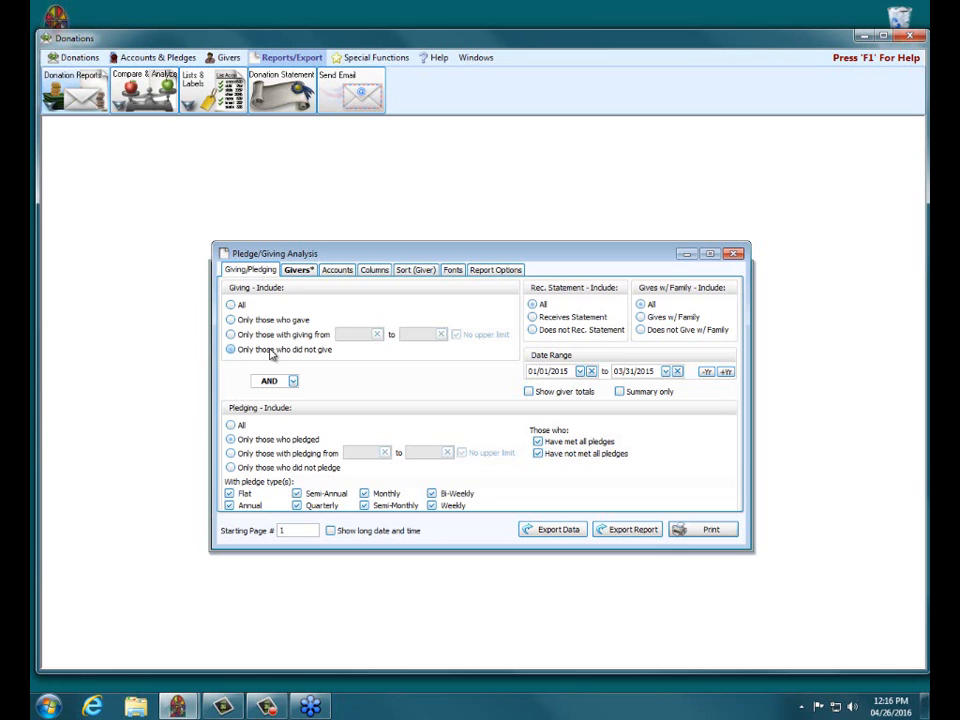
{"action": "left_click", "coordinate": [236, 304]}
{"action": "left_click", "coordinate": [712, 529]}
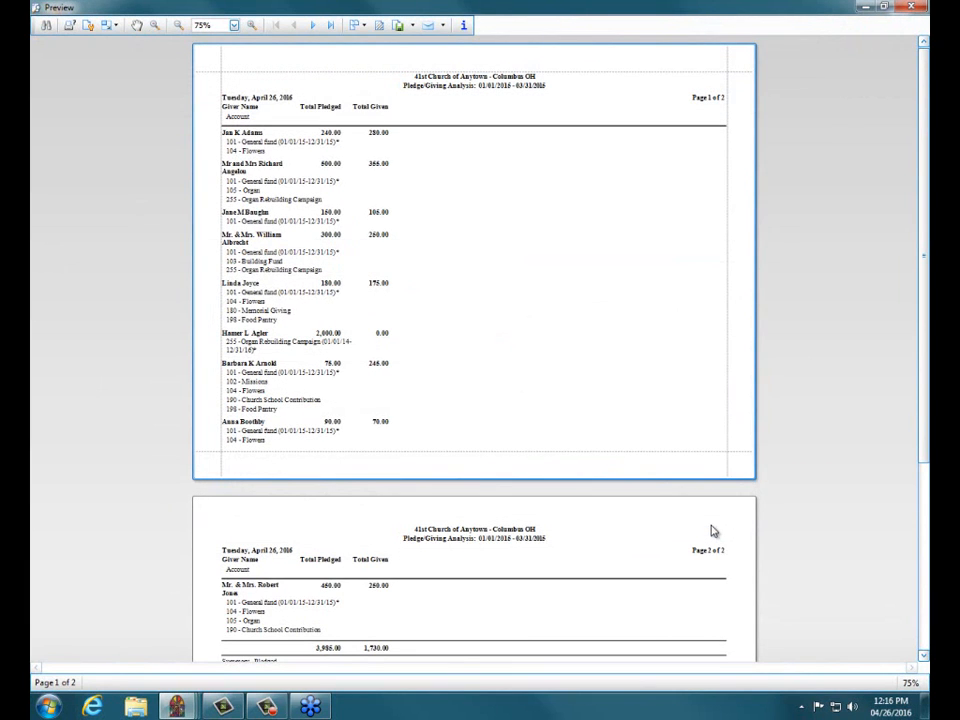
{"action": "left_click", "coordinate": [252, 26]}
{"action": "left_click", "coordinate": [253, 26]}
{"action": "left_click", "coordinate": [253, 26]}
{"action": "left_click", "coordinate": [253, 26]}
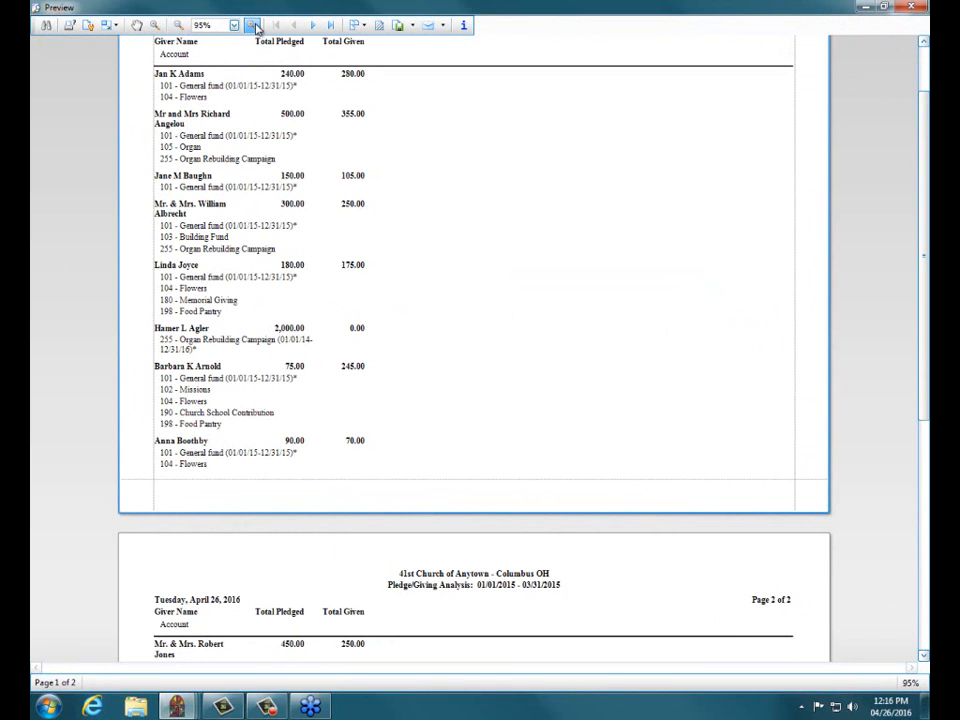
{"action": "left_click", "coordinate": [913, 7]}
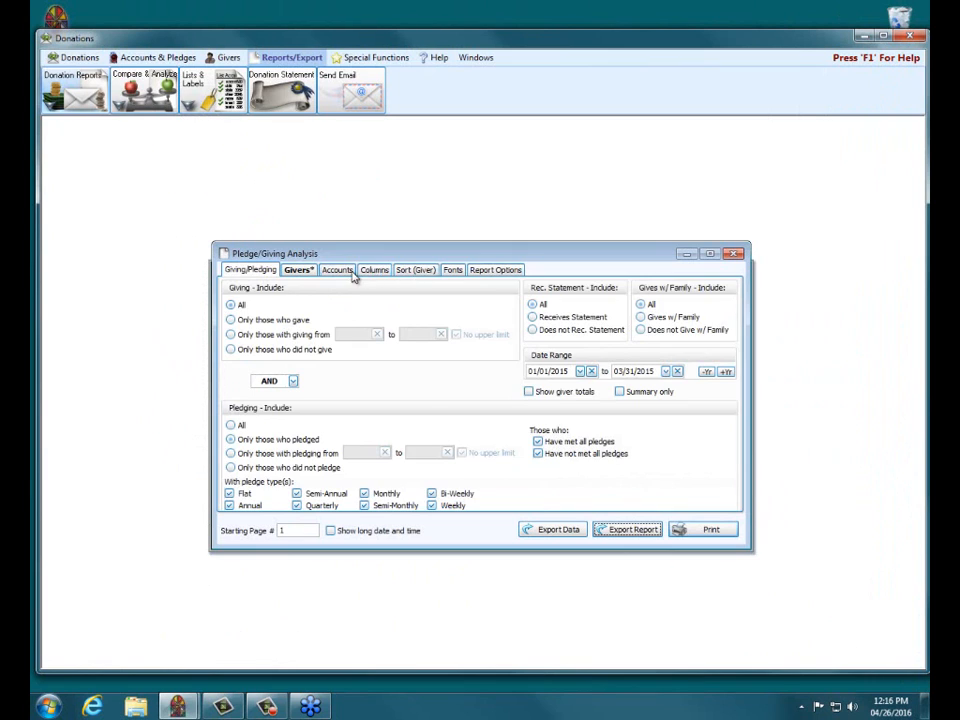
Step: Limit the report's accounts to the Save the Dogs campaign
{"action": "left_click", "coordinate": [340, 271]}
{"action": "left_click", "coordinate": [449, 293]}
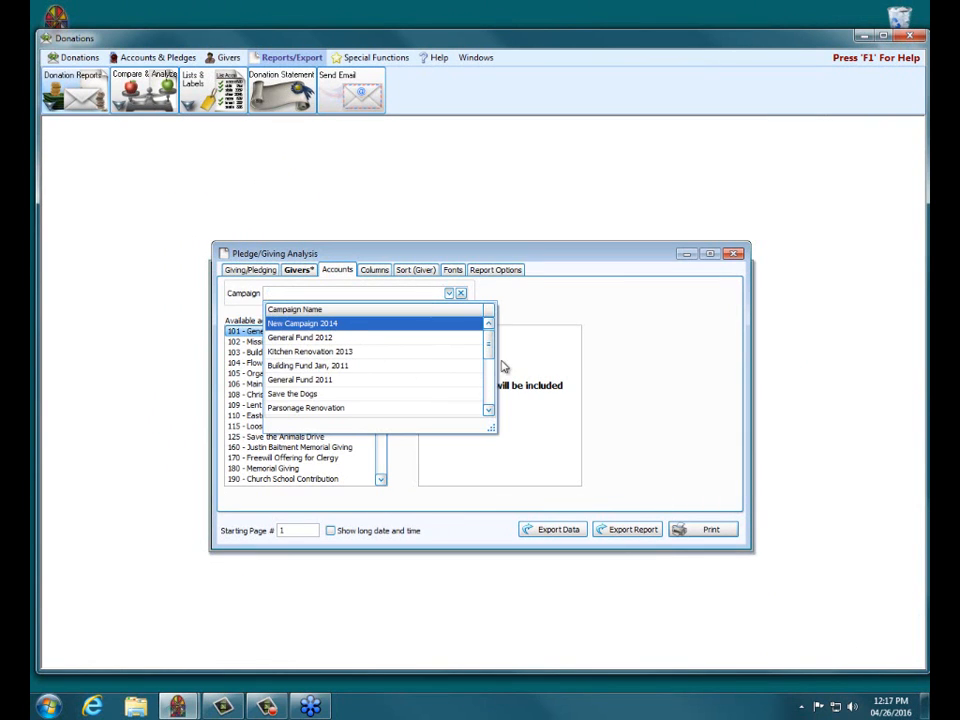
{"action": "left_click_drag", "start_coordinate": [489, 353], "coordinate": [490, 371]}
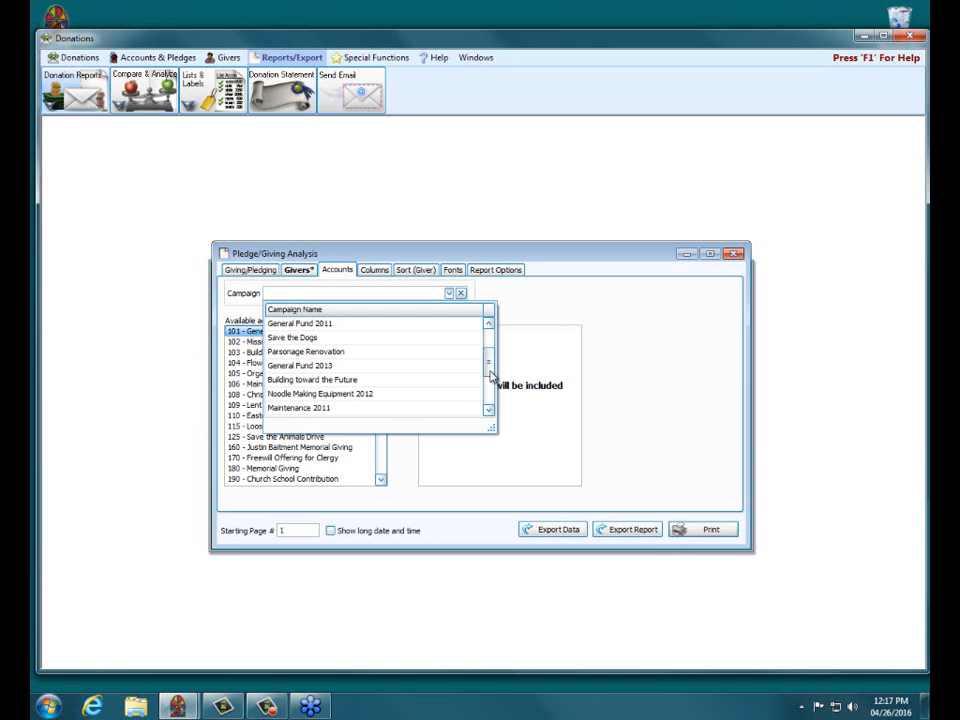
{"action": "left_click", "coordinate": [316, 339]}
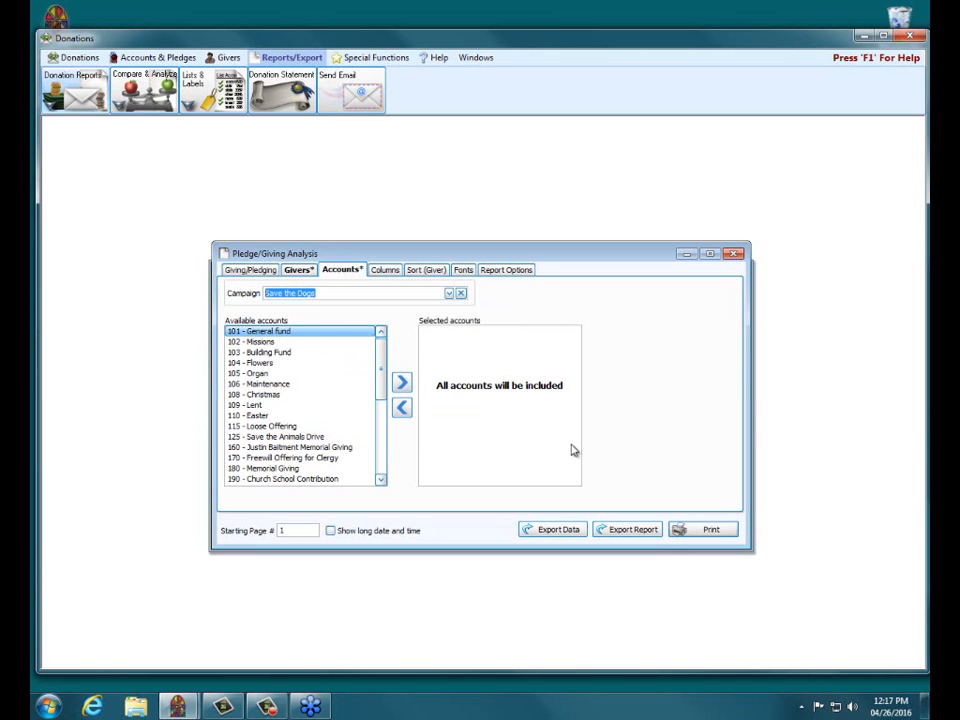
Step: Preview the campaign report and check its report information and selection criteria
{"action": "left_click", "coordinate": [704, 529]}
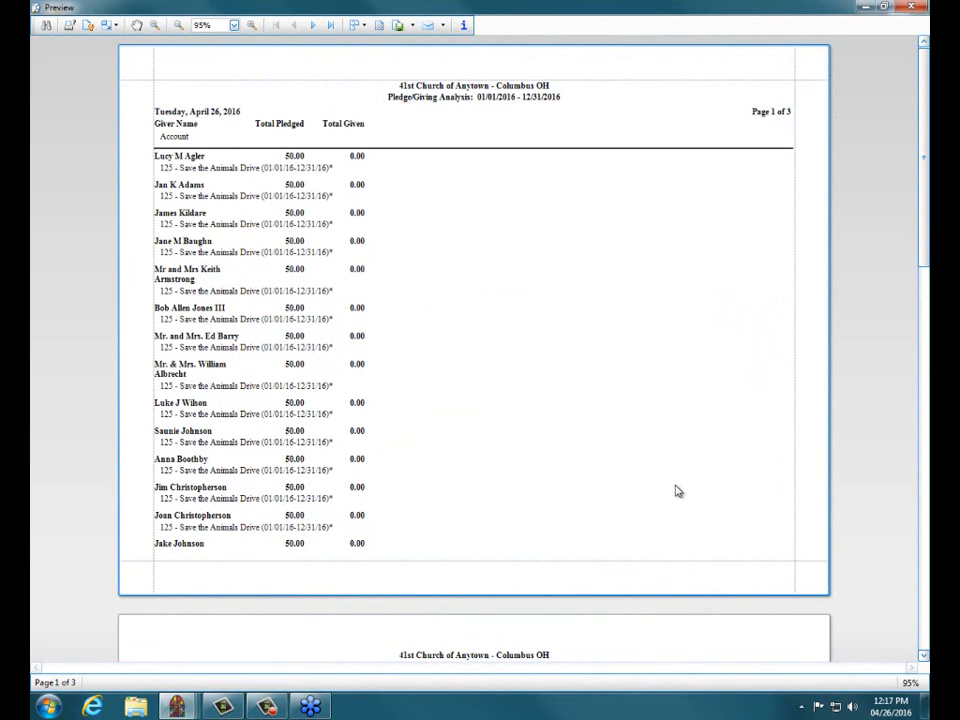
{"action": "left_click", "coordinate": [463, 25]}
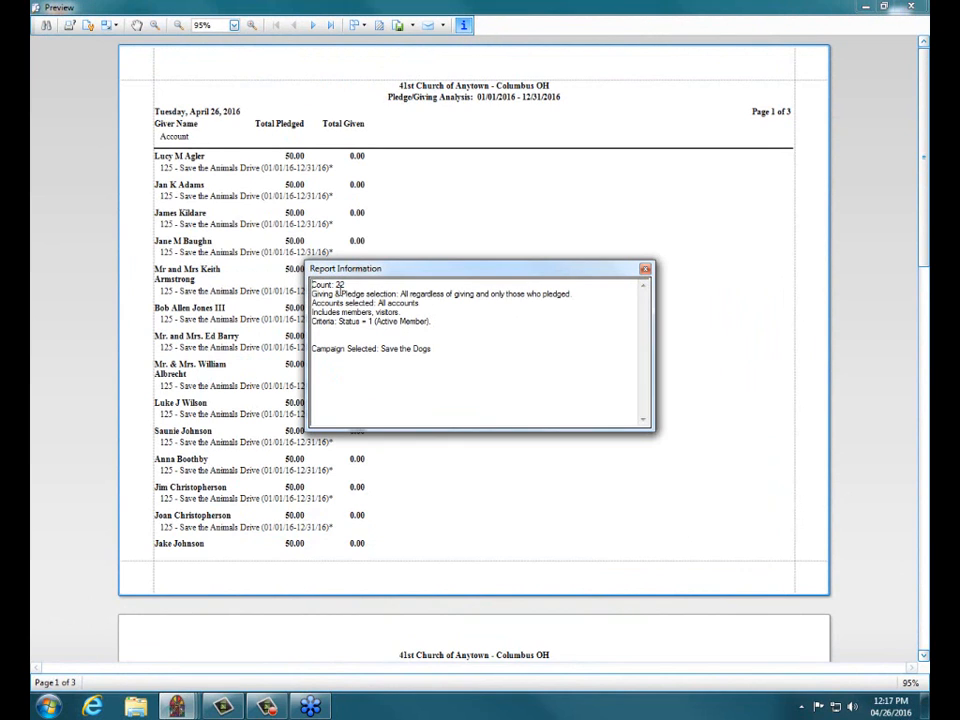
{"action": "left_click", "coordinate": [645, 269]}
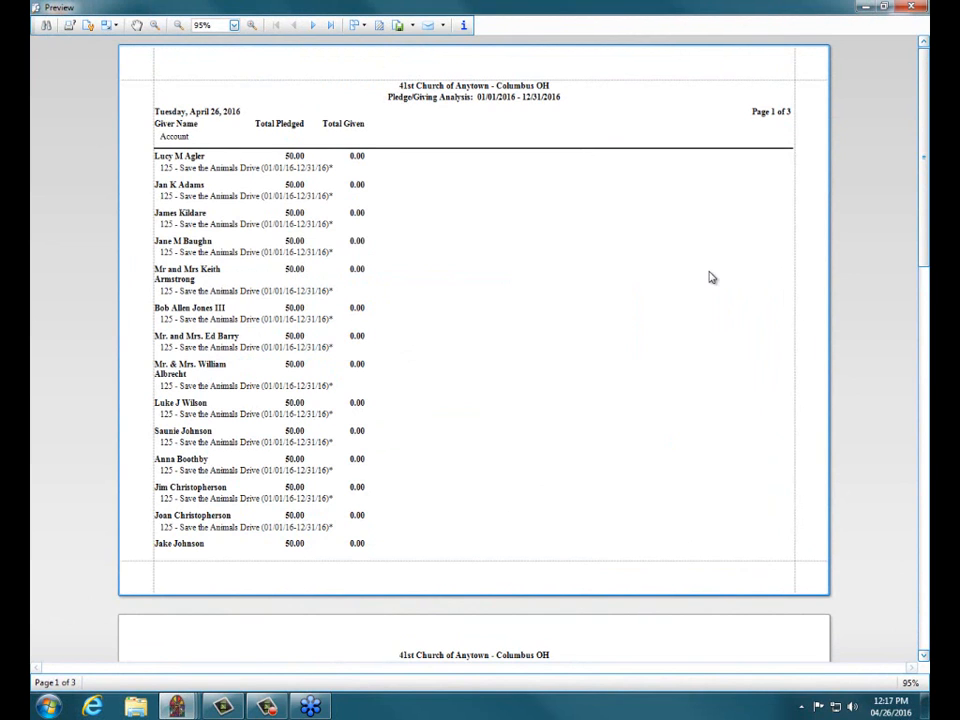
{"action": "left_click", "coordinate": [254, 24]}
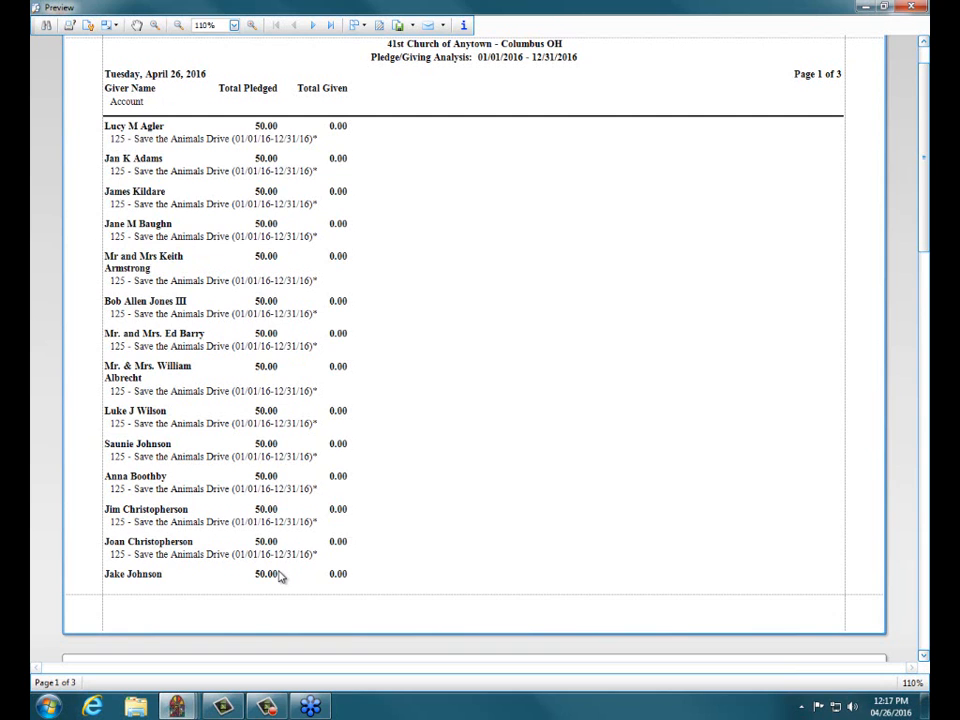
{"action": "left_click", "coordinate": [913, 8]}
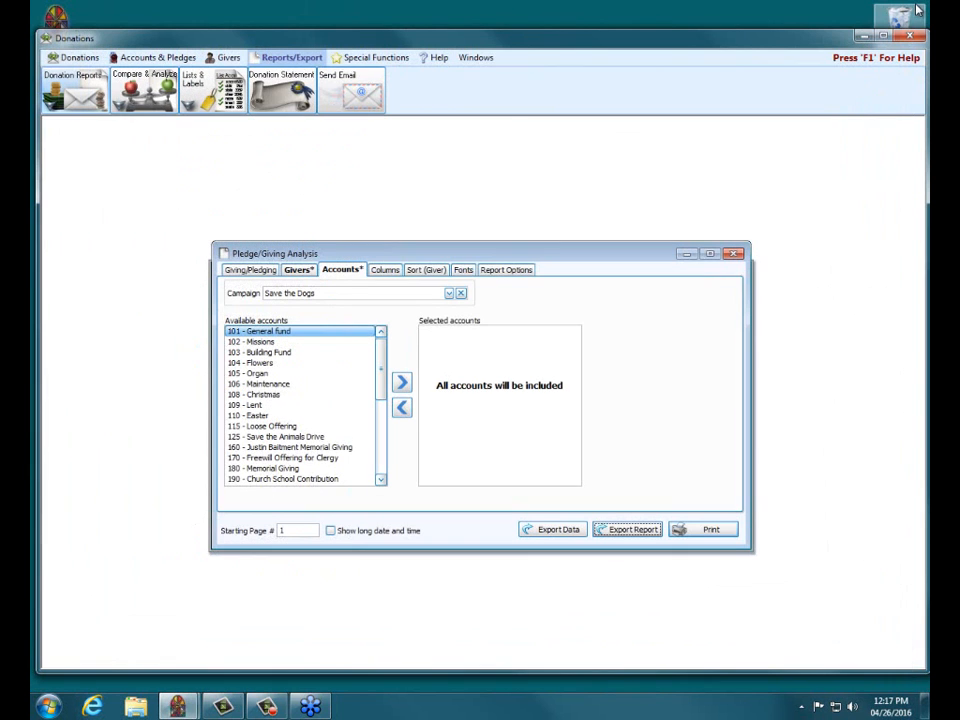
Step: Add the Freq. column to the report's visible columns and preview the report
{"action": "left_click", "coordinate": [388, 270]}
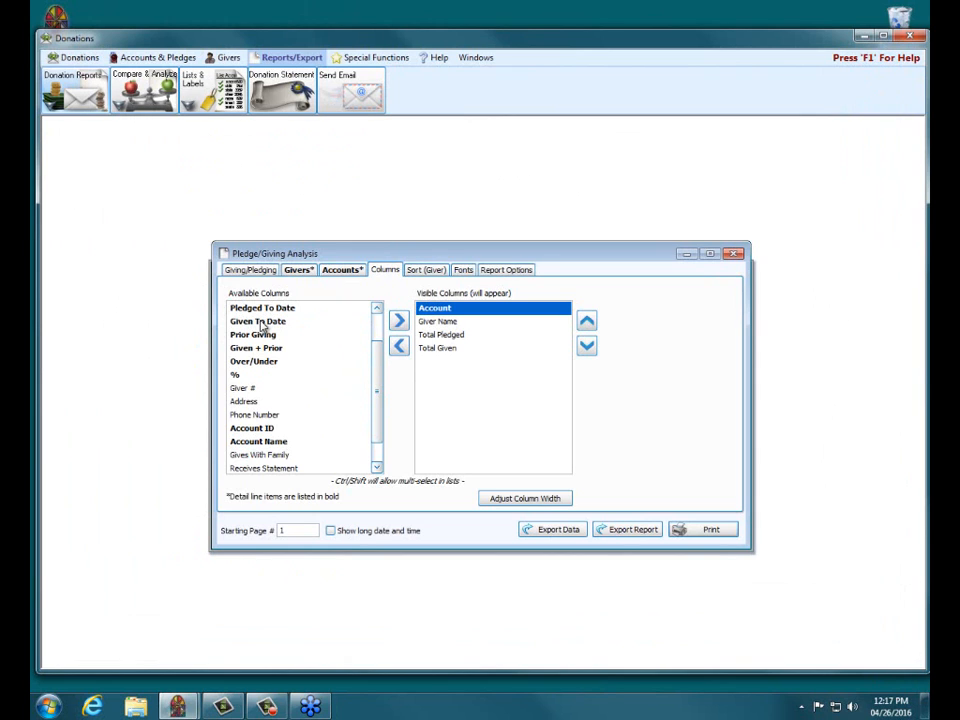
{"action": "scroll", "coordinate": [372, 340], "scroll_direction": "up", "scroll_amount": 1}
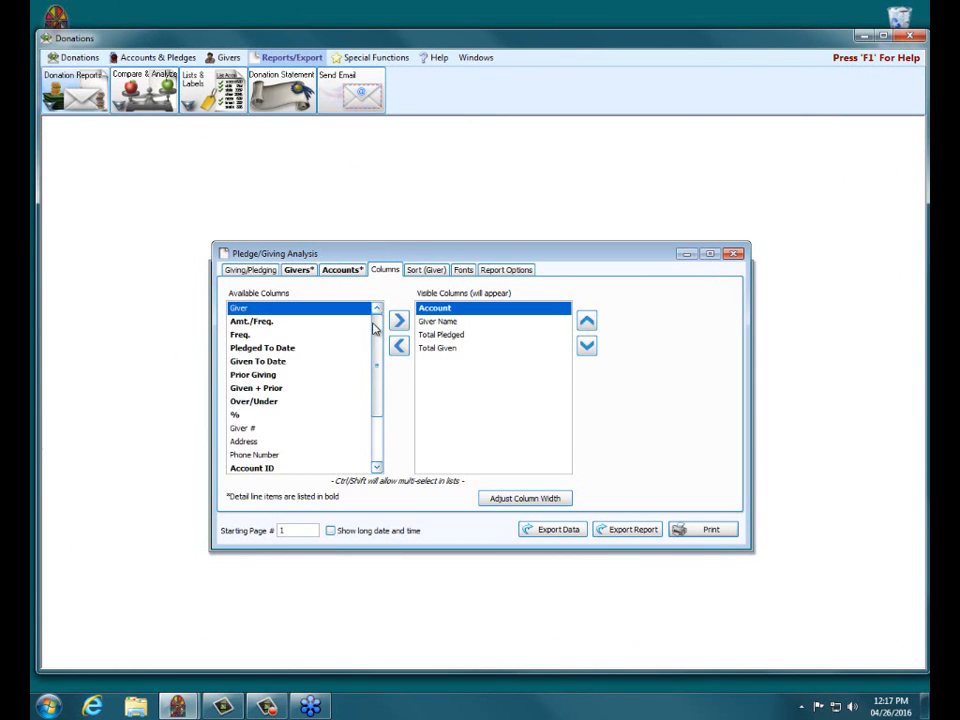
{"action": "left_click", "coordinate": [250, 336]}
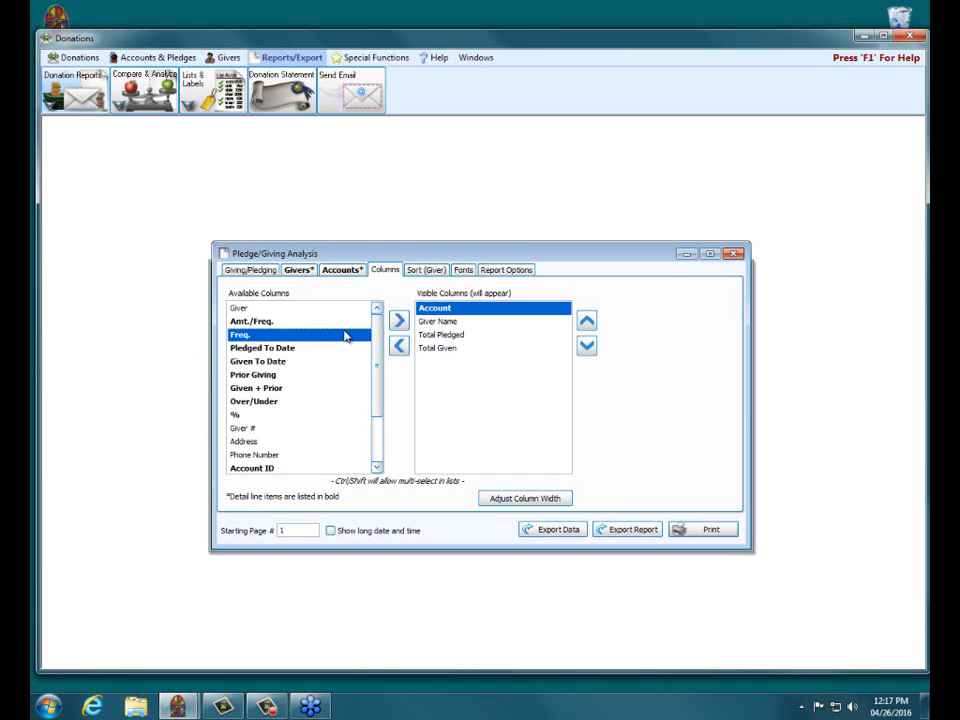
{"action": "left_click", "coordinate": [399, 320]}
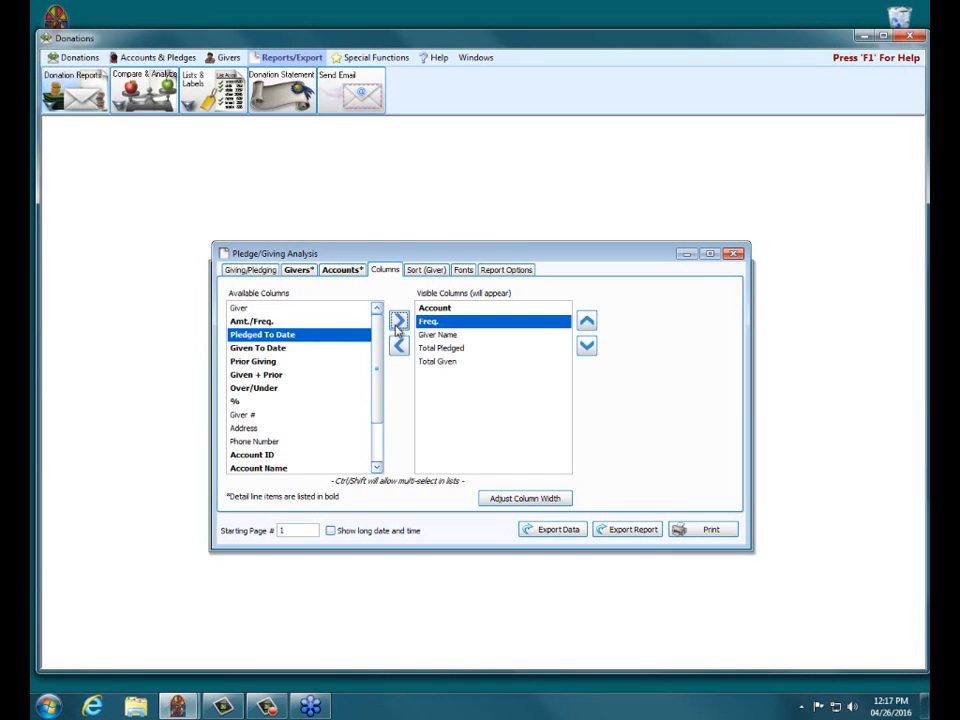
{"action": "left_click", "coordinate": [712, 530]}
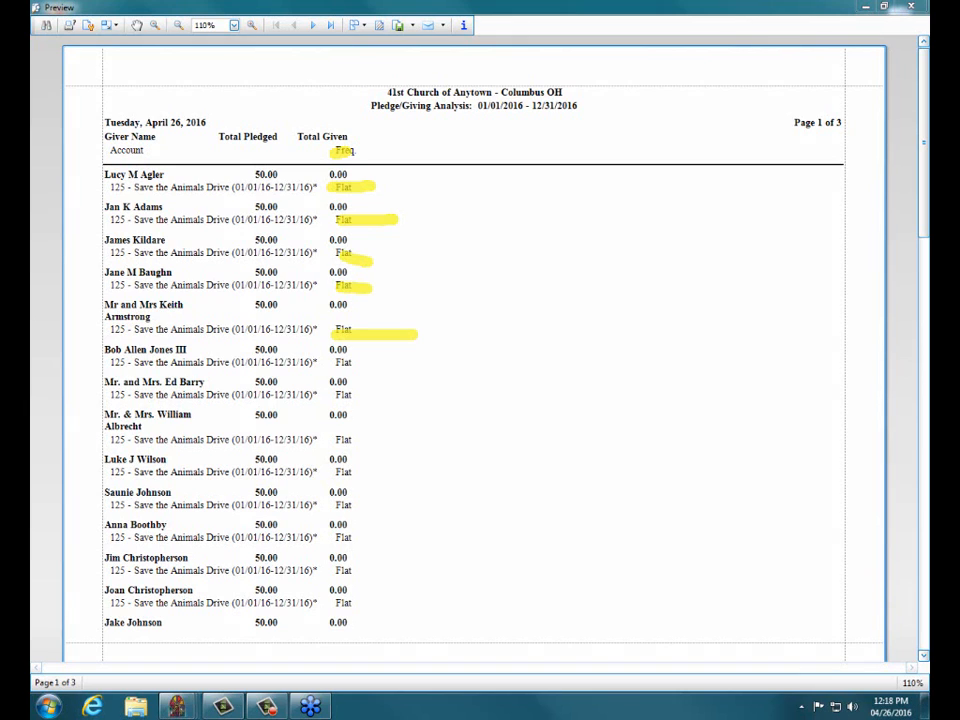
{"action": "key", "text": "Escape"}
{"action": "left_click", "coordinate": [915, 9]}
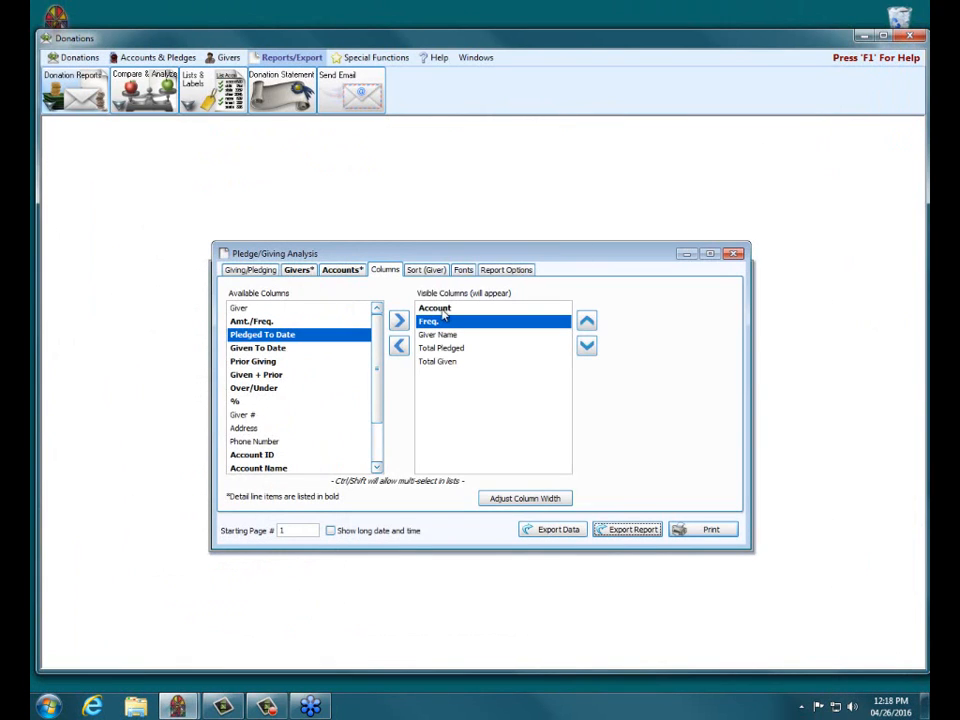
Step: Add the Address and Phone Number columns to the report's visible columns
{"action": "scroll", "coordinate": [330, 420], "scroll_direction": "down", "scroll_amount": 1}
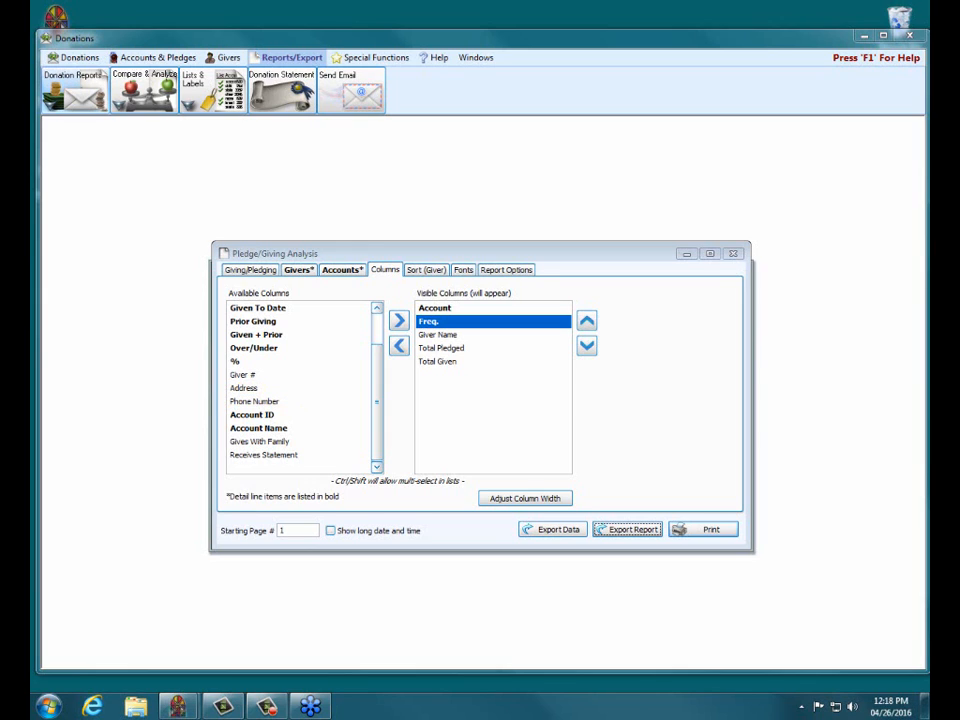
{"action": "left_click", "coordinate": [266, 389]}
{"action": "left_click", "coordinate": [398, 320]}
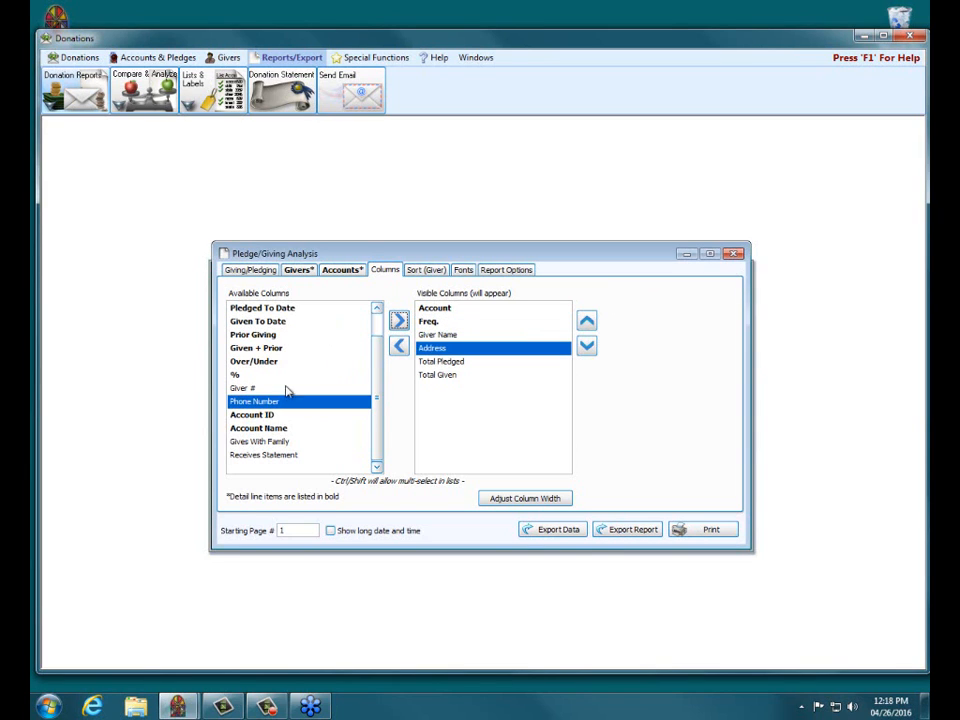
{"action": "left_click", "coordinate": [398, 320]}
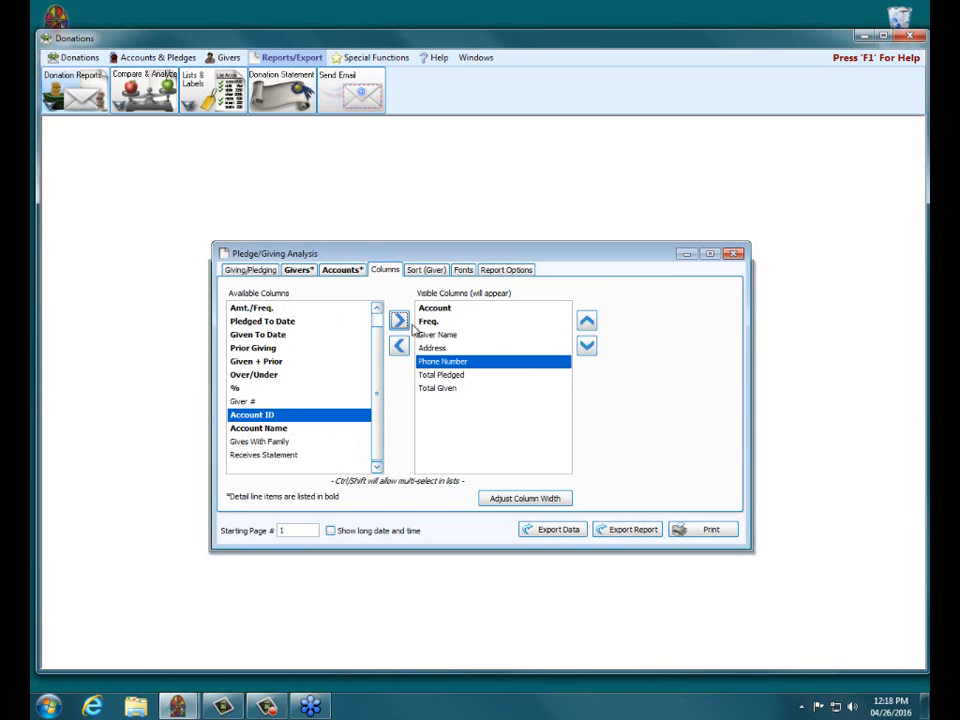
Step: Preview the campaign report with the Address and Phone Number columns, and return to its giving and pledging criteria
{"action": "left_click", "coordinate": [728, 531]}
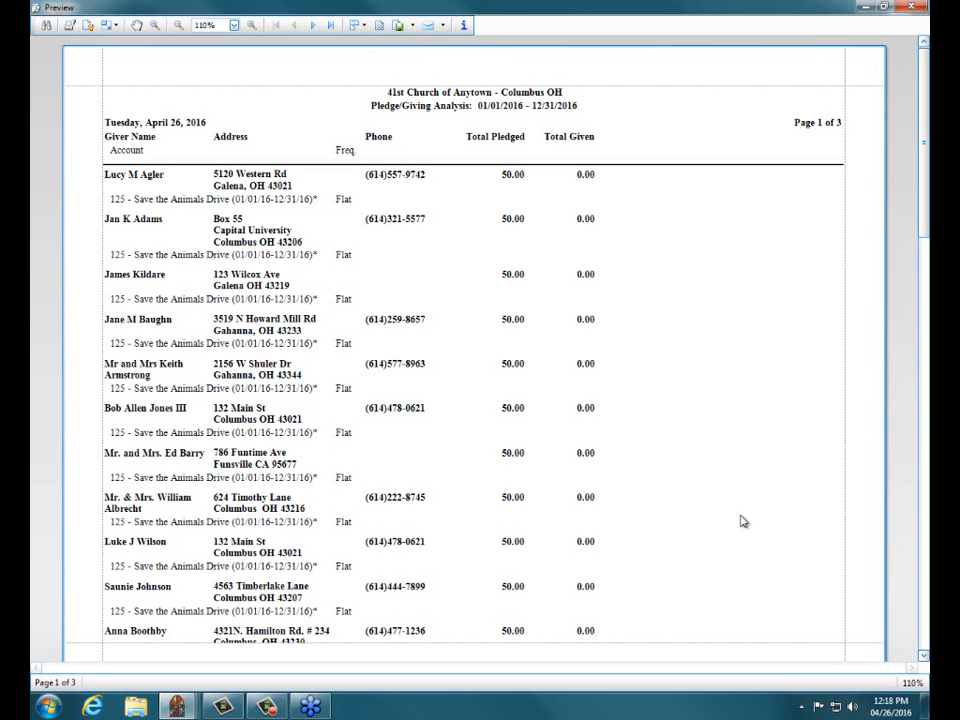
{"action": "left_click", "coordinate": [911, 7]}
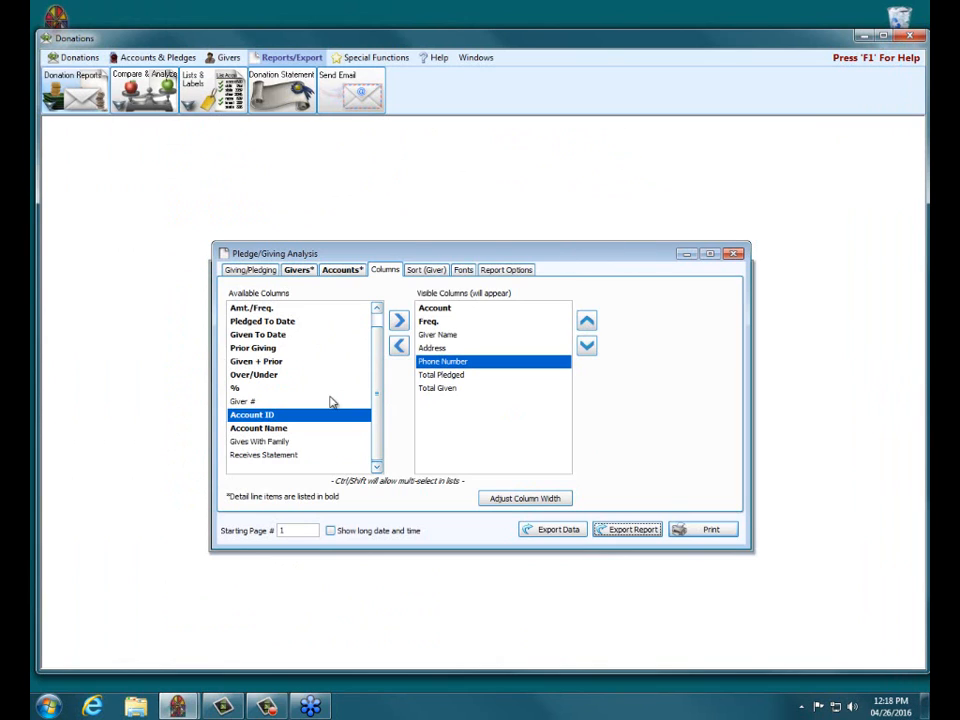
{"action": "left_click", "coordinate": [251, 272]}
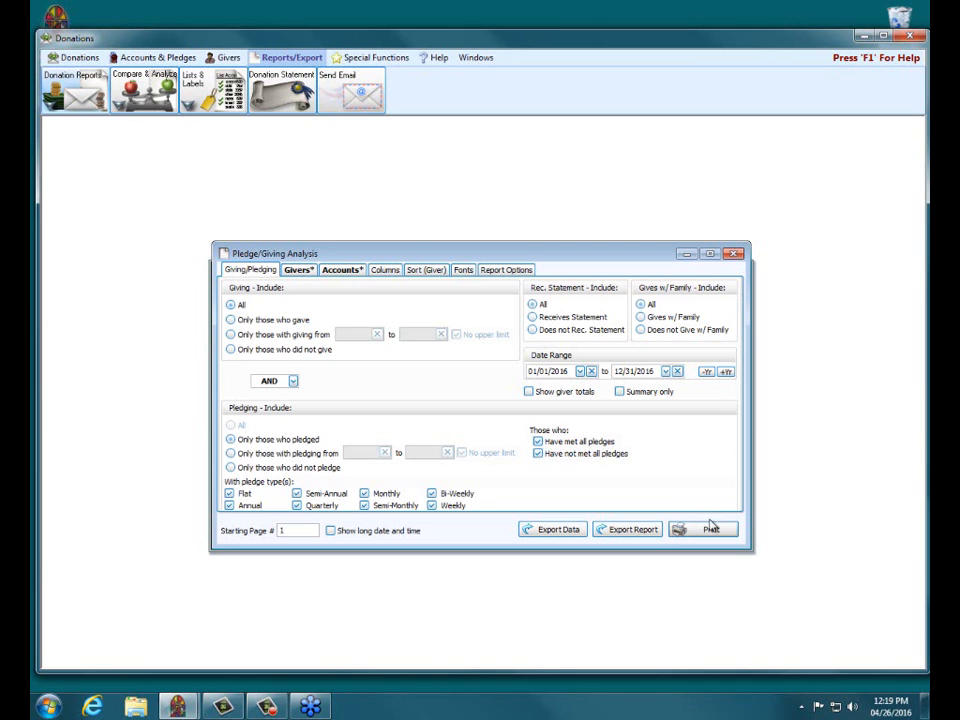
Step: Close the current report setup and open a fresh Pledge/Giving Analysis report
{"action": "left_click", "coordinate": [740, 256]}
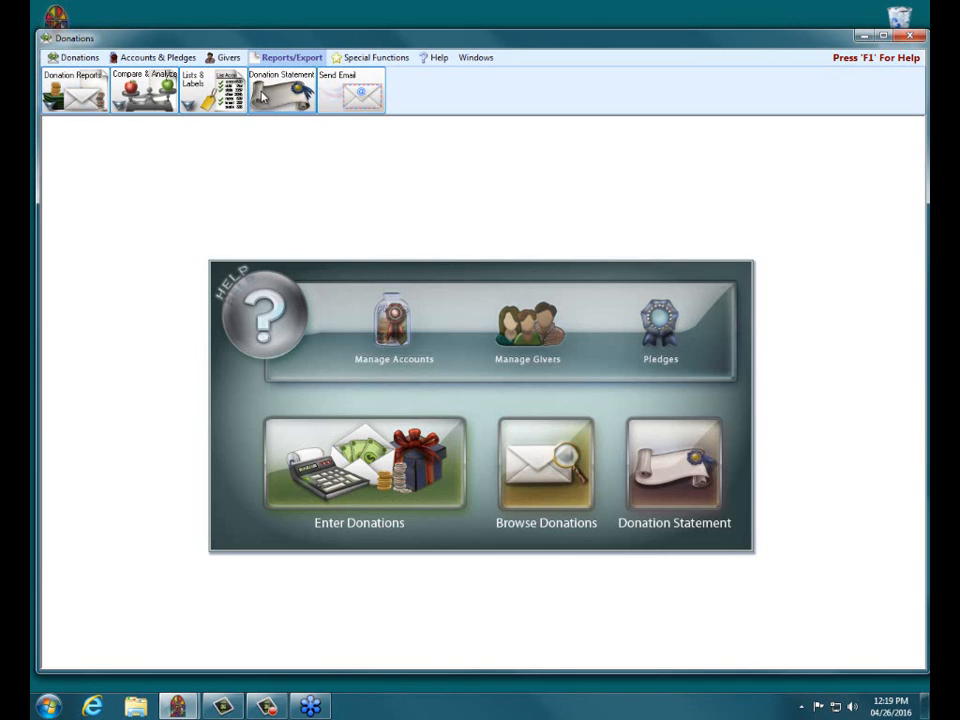
{"action": "left_click", "coordinate": [146, 106]}
{"action": "left_click", "coordinate": [152, 123]}
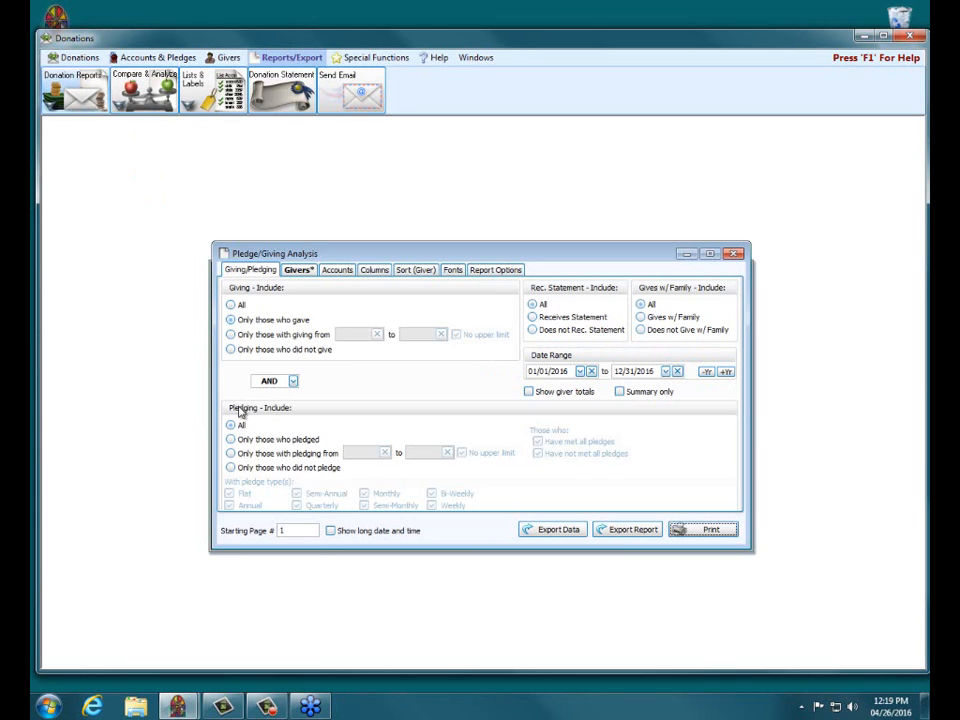
Step: Include all giving and all pledging, and limit the report to those who do not give with family
{"action": "left_click", "coordinate": [232, 305]}
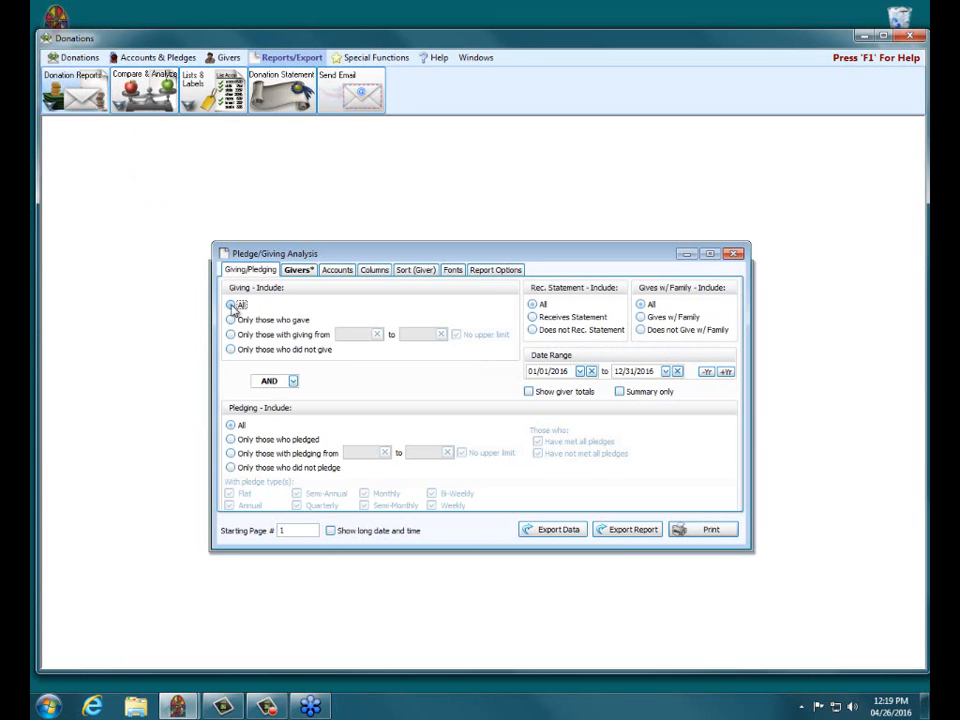
{"action": "left_click", "coordinate": [231, 426]}
{"action": "left_click", "coordinate": [641, 330]}
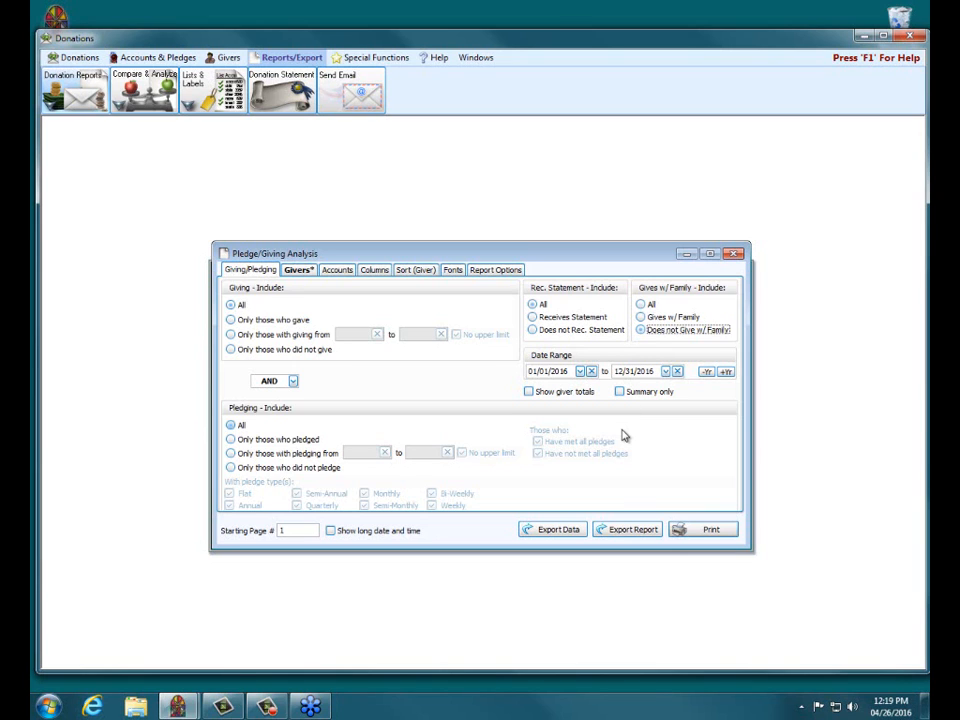
Step: Remove Total Given, Phone Number, Address, Total Pledged, Freq. and Account from the visible columns, keeping only Giver Name
{"action": "left_click", "coordinate": [374, 270]}
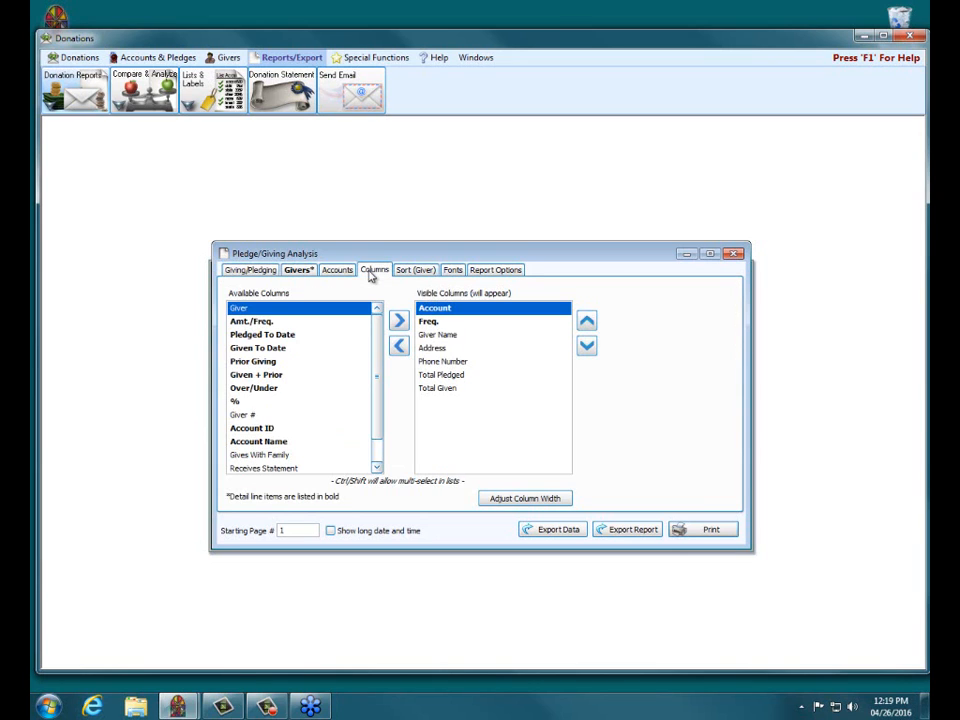
{"action": "left_click", "coordinate": [430, 388]}
{"action": "left_click", "coordinate": [399, 345]}
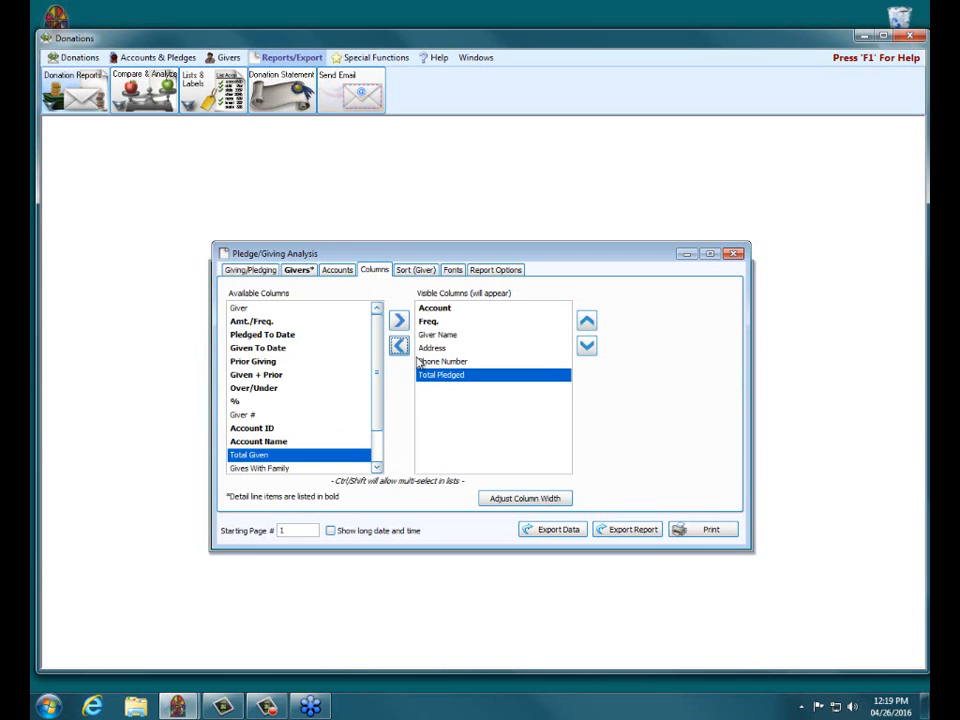
{"action": "left_click", "coordinate": [422, 361]}
{"action": "left_click", "coordinate": [399, 345]}
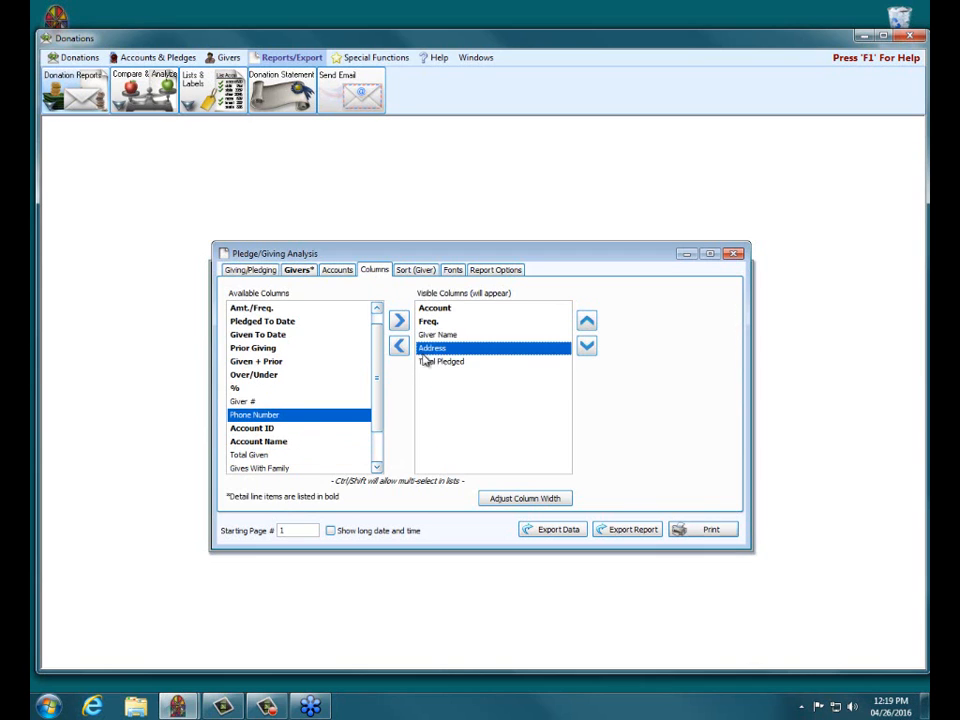
{"action": "left_click", "coordinate": [399, 345]}
{"action": "left_click", "coordinate": [399, 345]}
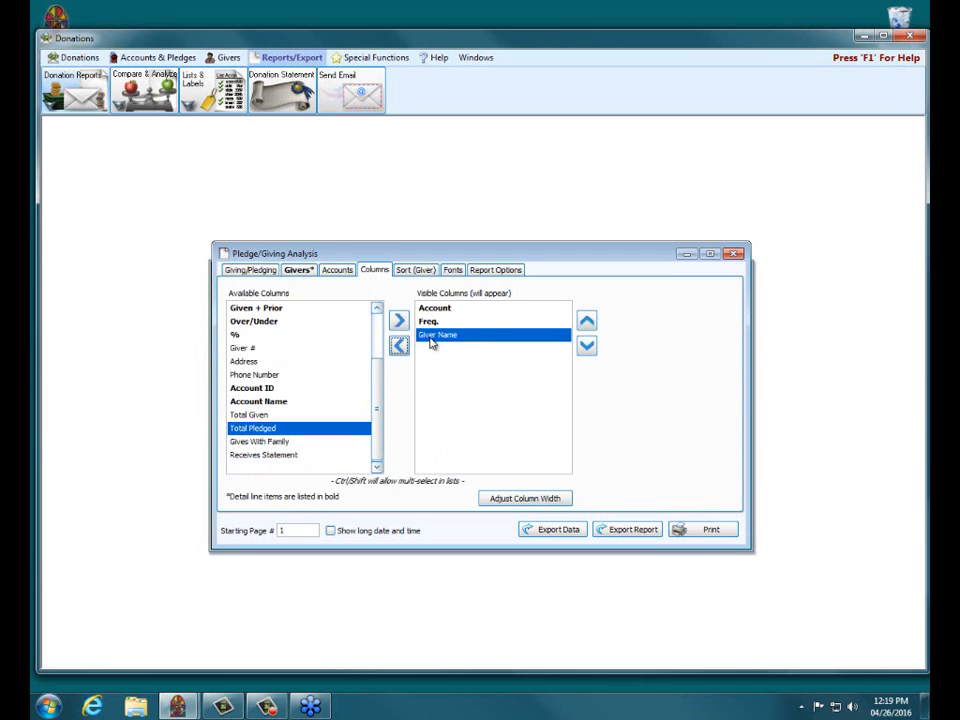
{"action": "left_click", "coordinate": [424, 321]}
{"action": "left_click", "coordinate": [399, 345]}
{"action": "left_click", "coordinate": [399, 345]}
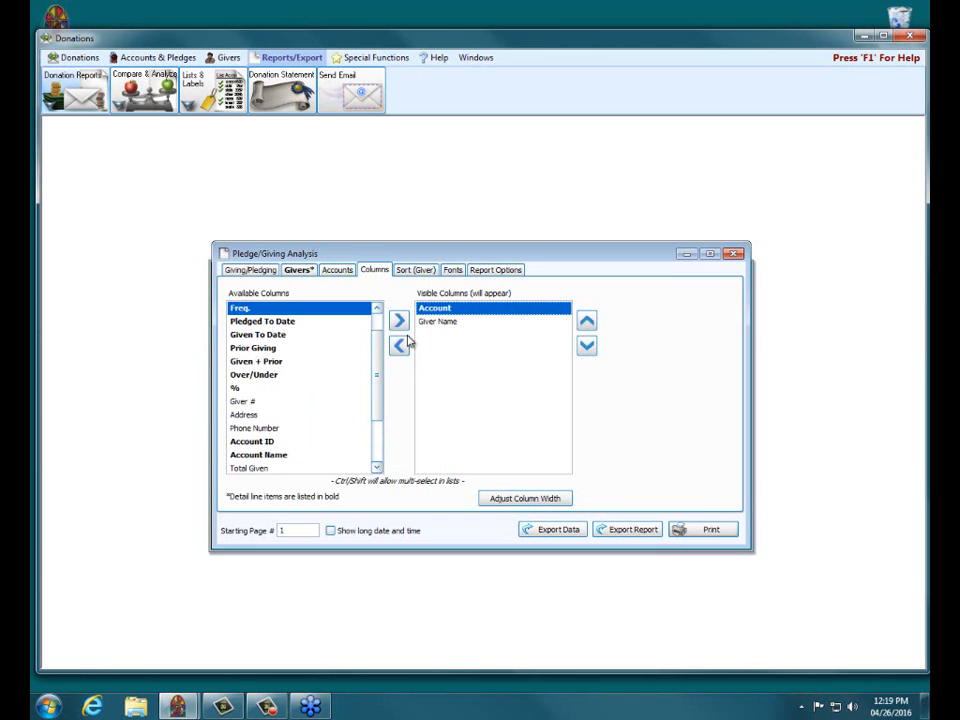
{"action": "left_click", "coordinate": [399, 345]}
Step: Add the Gives With Family column to the visible columns and preview the report
{"action": "left_click_drag", "start_coordinate": [377, 396], "coordinate": [388, 482]}
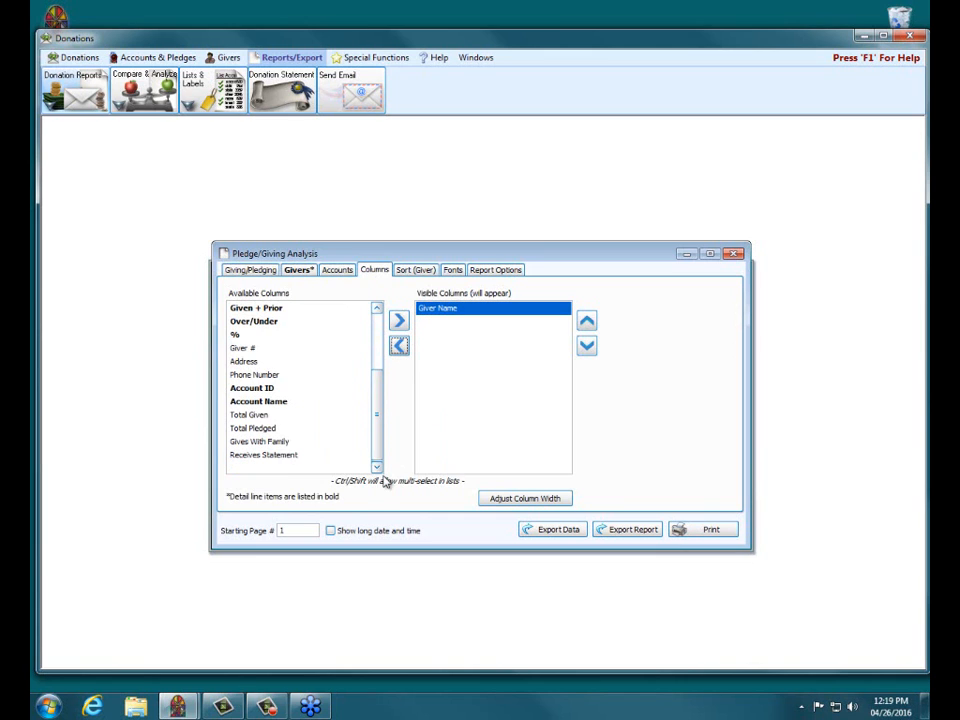
{"action": "left_click", "coordinate": [274, 441]}
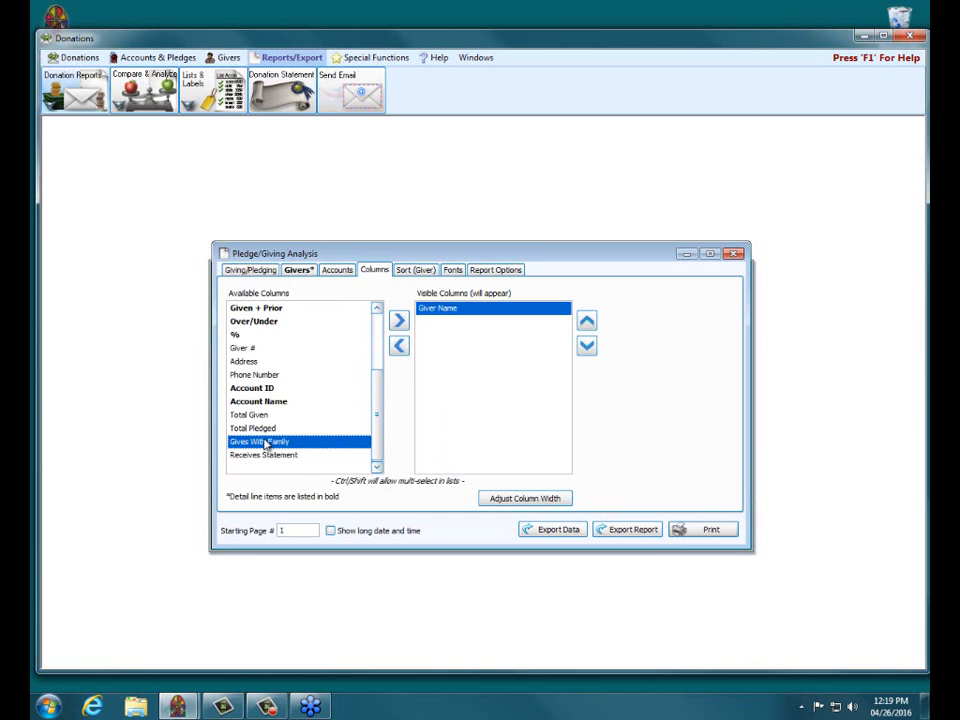
{"action": "left_click", "coordinate": [399, 321]}
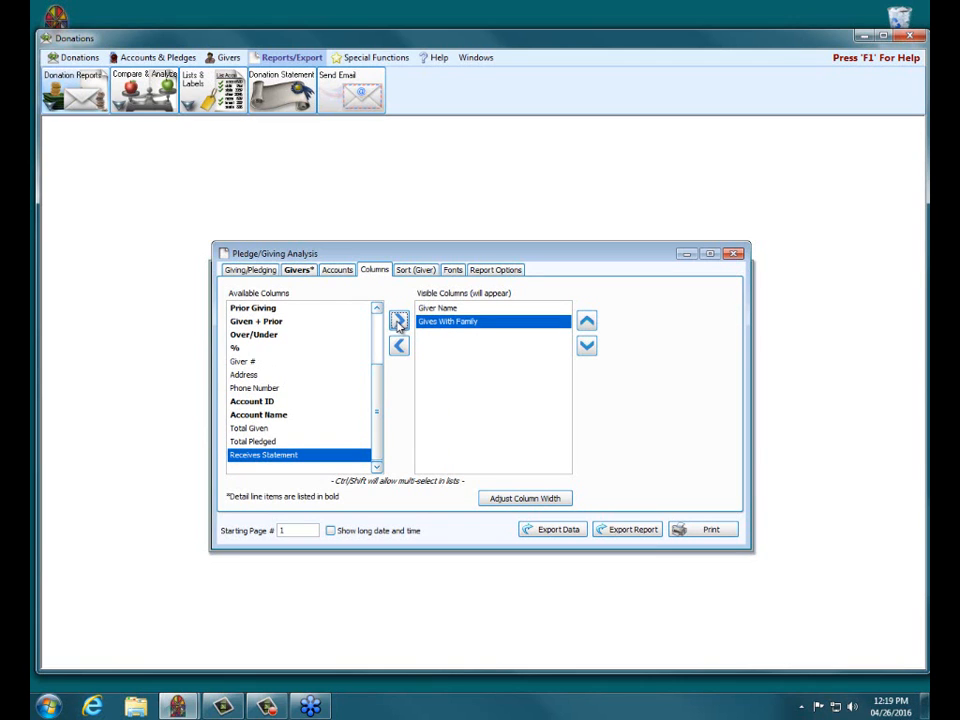
{"action": "left_click", "coordinate": [244, 272]}
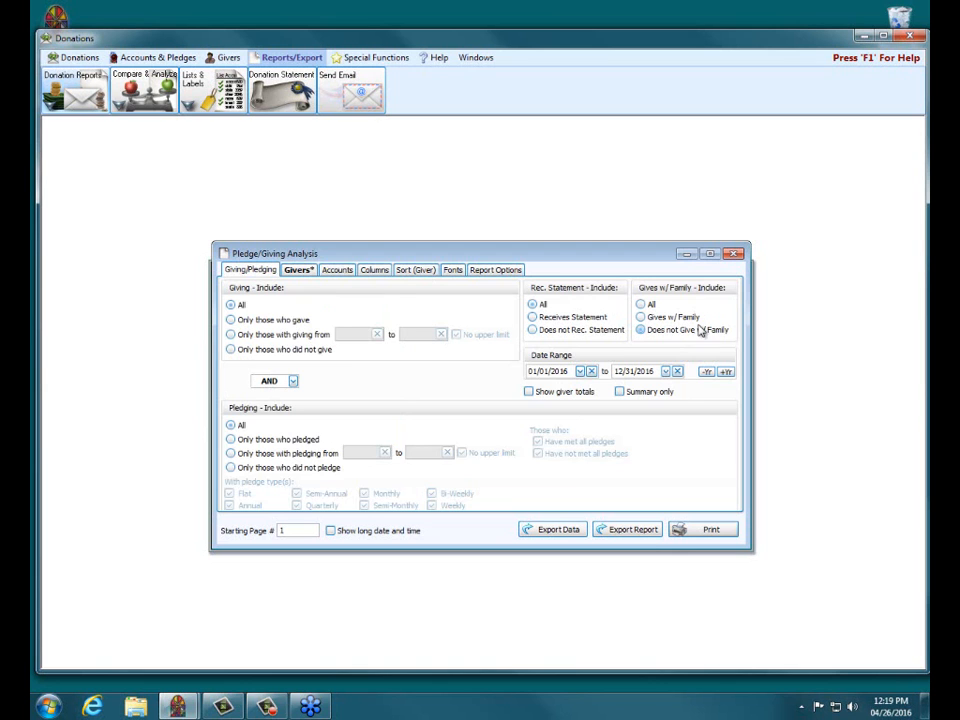
{"action": "left_click", "coordinate": [681, 529]}
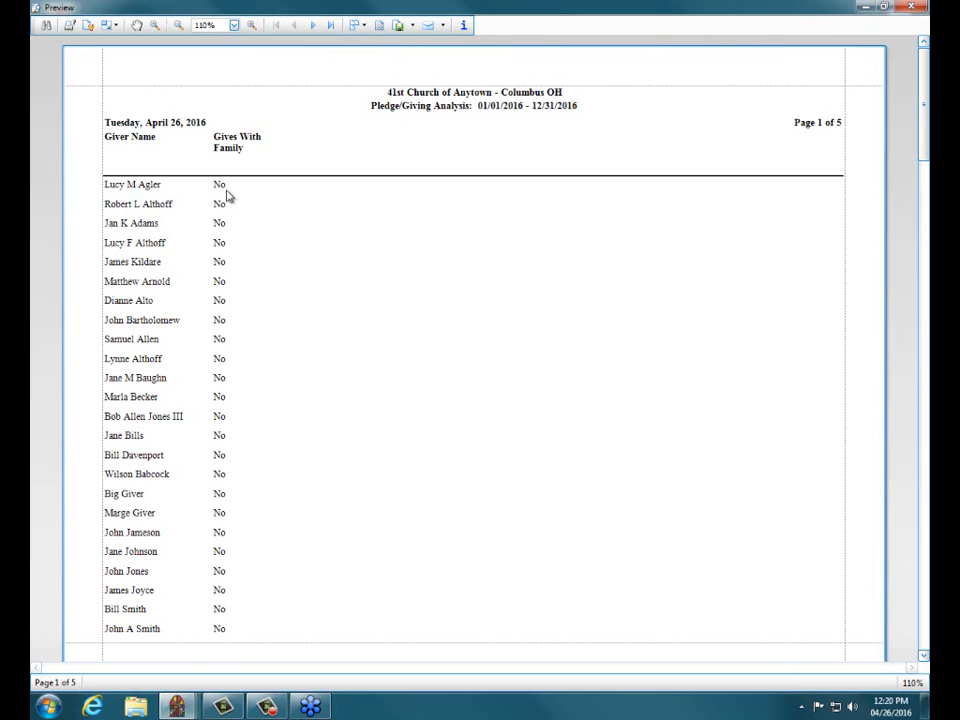
{"action": "left_click", "coordinate": [918, 7]}
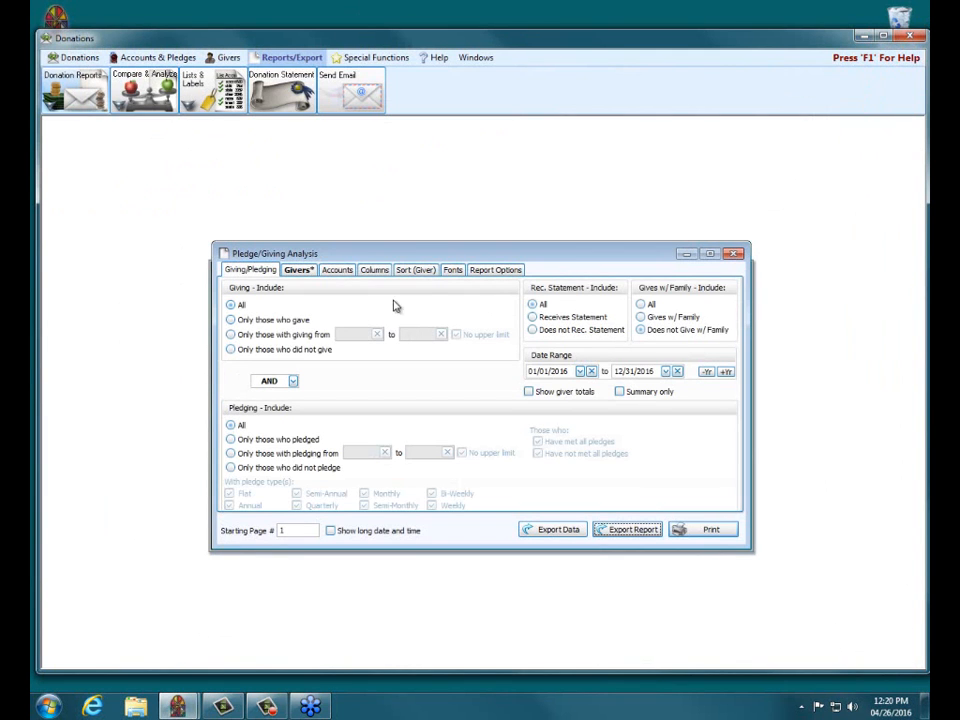
Step: Try adding the Address column to the visible columns, and take it out again
{"action": "left_click", "coordinate": [382, 270]}
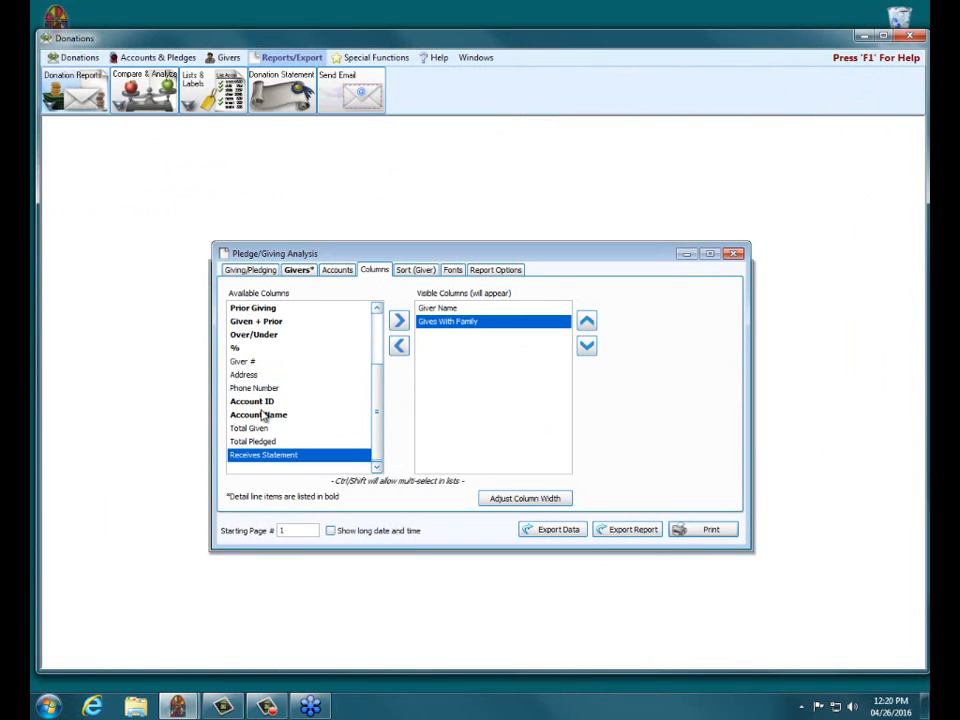
{"action": "left_click", "coordinate": [245, 374]}
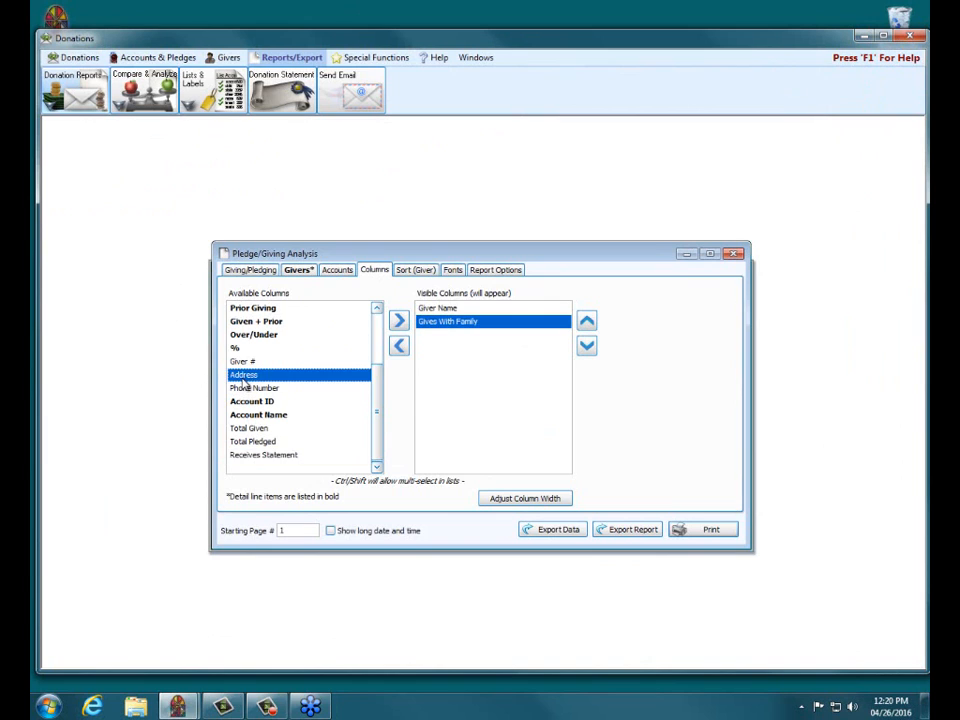
{"action": "left_click", "coordinate": [399, 320]}
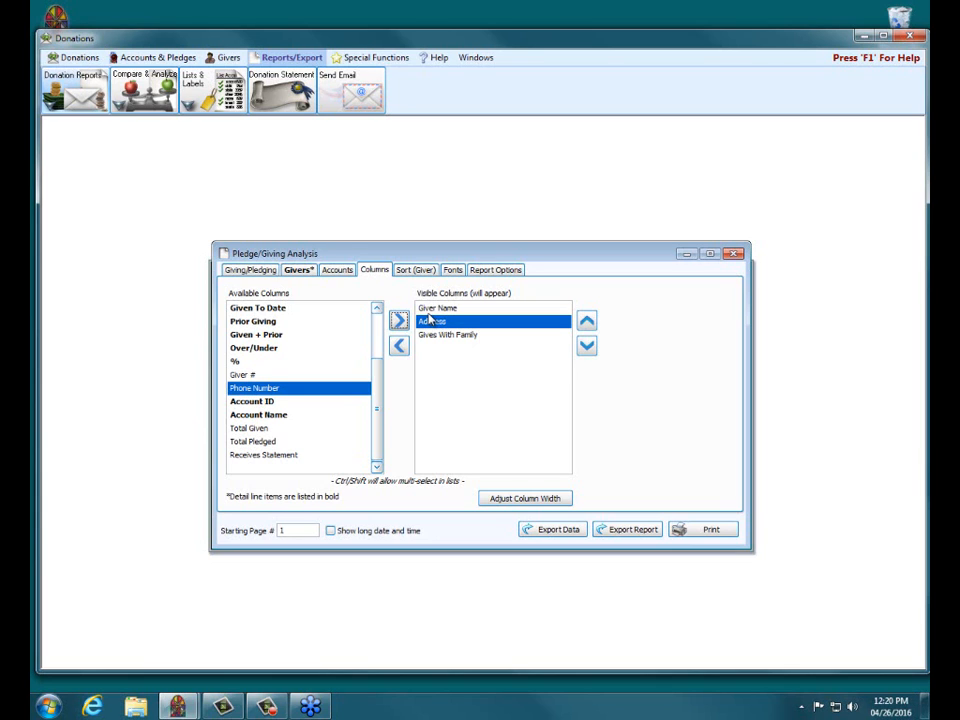
{"action": "left_click", "coordinate": [399, 346]}
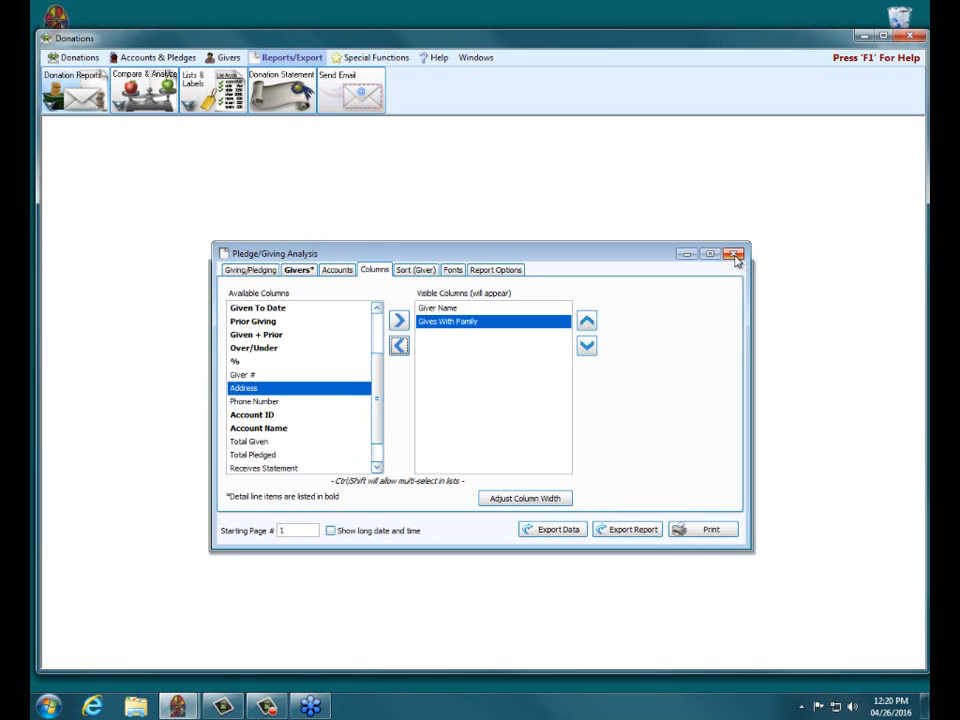
Step: Recheck the Does Not Give w/ Family filter and the visible columns, and preview the report again
{"action": "left_click", "coordinate": [262, 271]}
{"action": "left_click", "coordinate": [641, 328]}
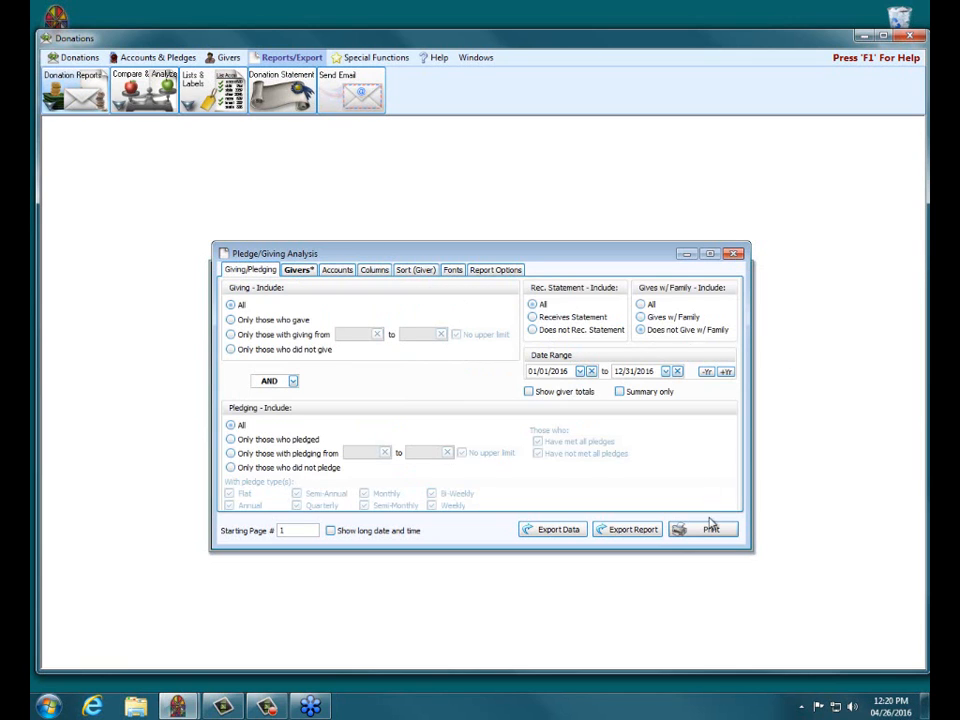
{"action": "left_click", "coordinate": [375, 270]}
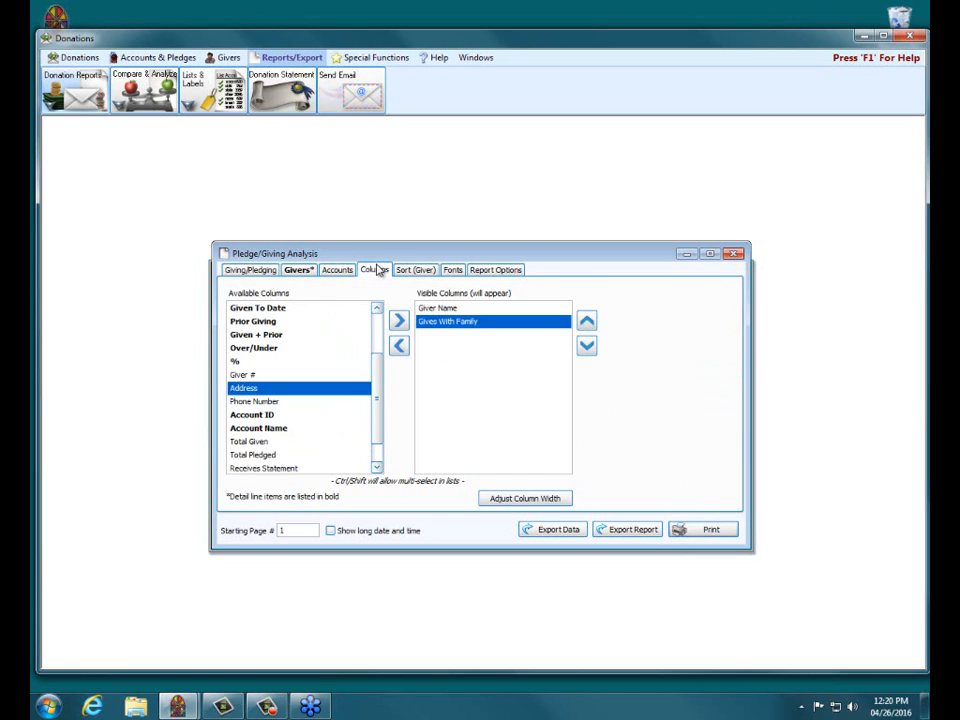
{"action": "left_click", "coordinate": [722, 528]}
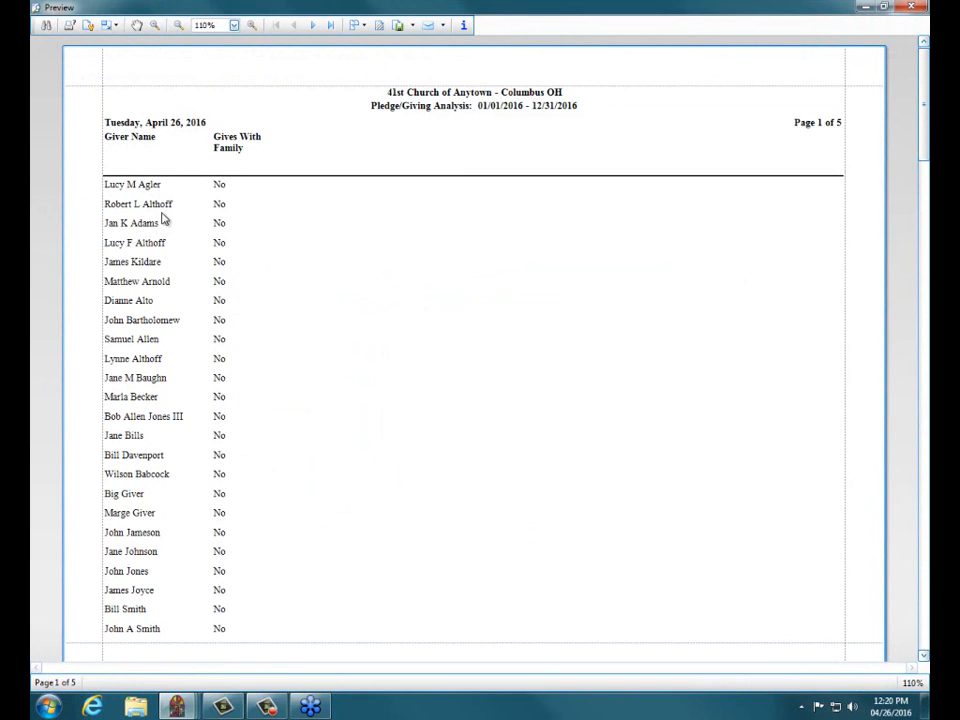
{"action": "left_click", "coordinate": [903, 12]}
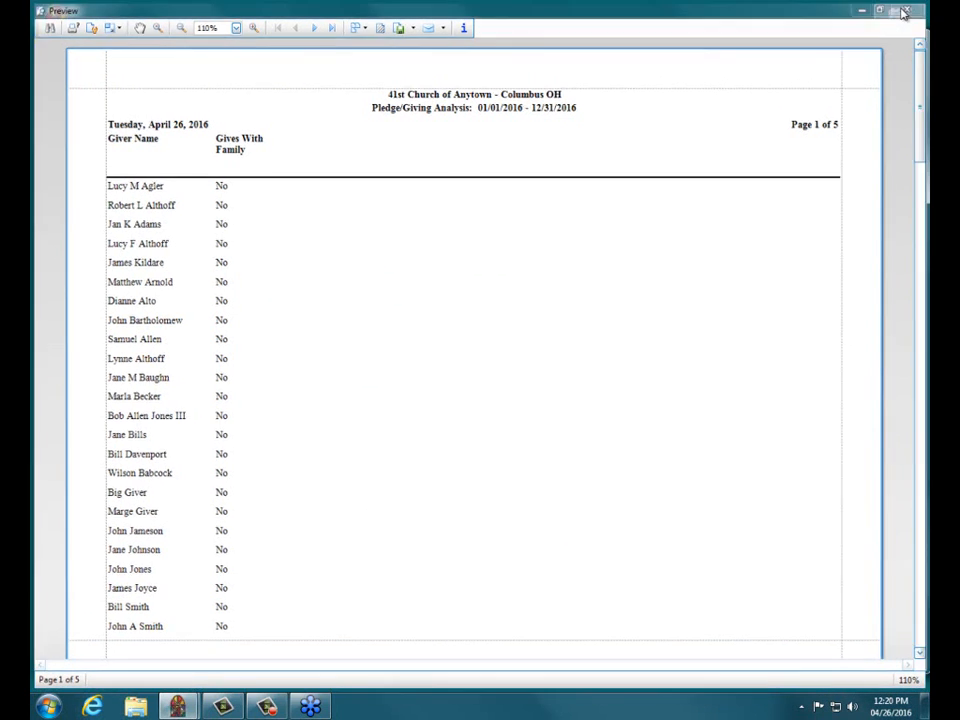
Step: Set the Gives w/ Family filter to All and the Rec. Statement filter to Does Not Rec. Statement
{"action": "left_click", "coordinate": [250, 271]}
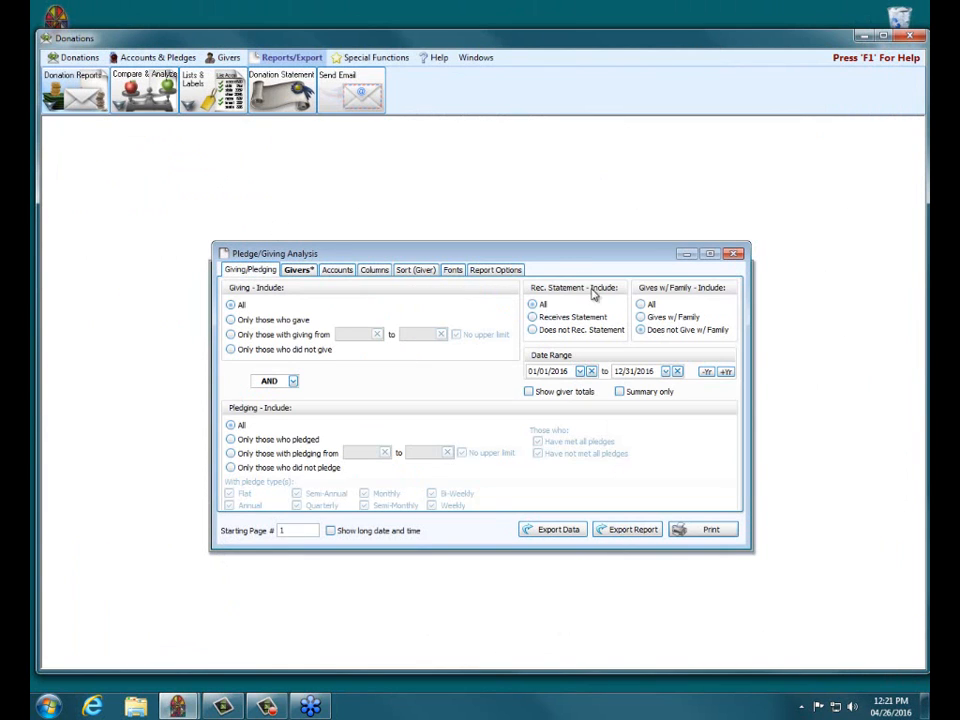
{"action": "left_click", "coordinate": [641, 304]}
{"action": "left_click", "coordinate": [534, 330]}
Step: Replace the Gives With Family column with the Receives Statement column and preview the report
{"action": "left_click", "coordinate": [388, 275]}
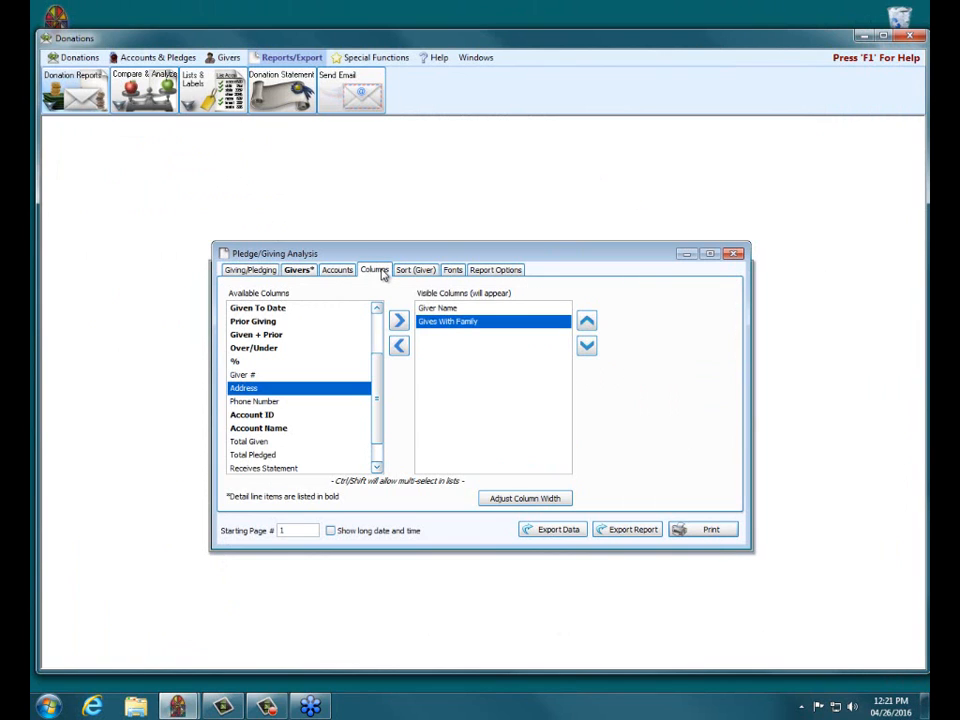
{"action": "left_click", "coordinate": [401, 345]}
{"action": "scroll", "coordinate": [377, 420], "scroll_direction": "down", "scroll_amount": 1}
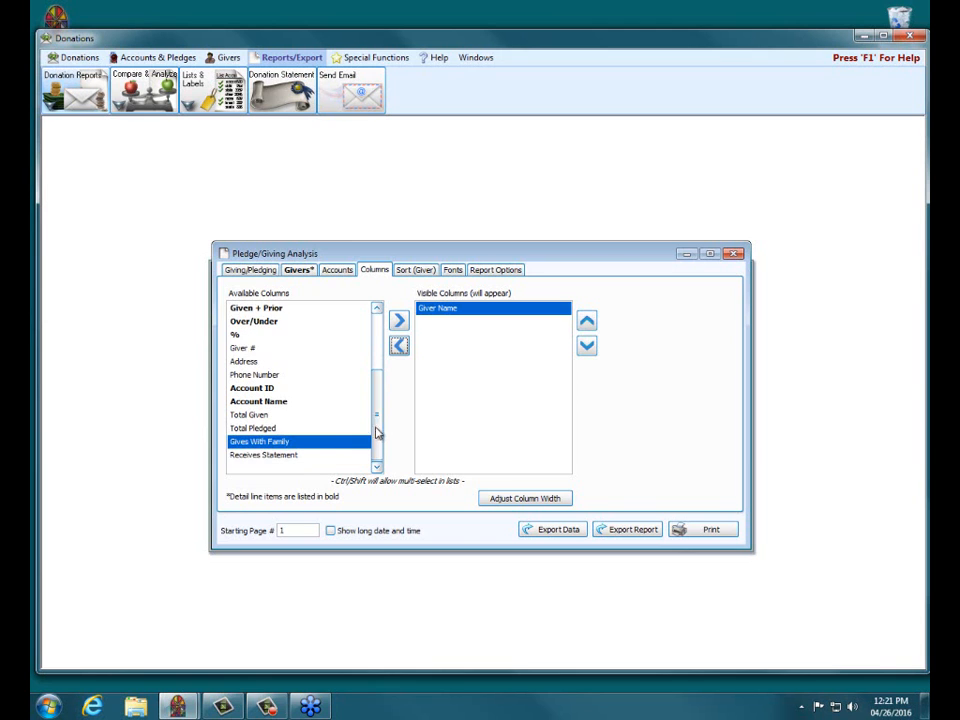
{"action": "left_click", "coordinate": [274, 456]}
{"action": "left_click", "coordinate": [399, 320]}
{"action": "left_click", "coordinate": [706, 528]}
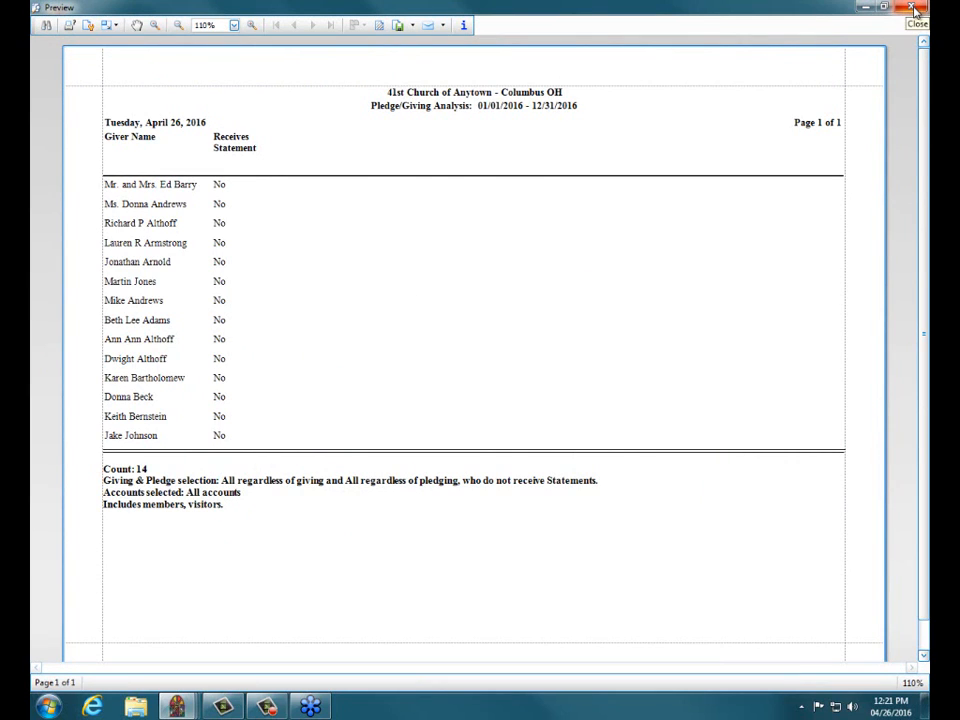
{"action": "left_click", "coordinate": [912, 9]}
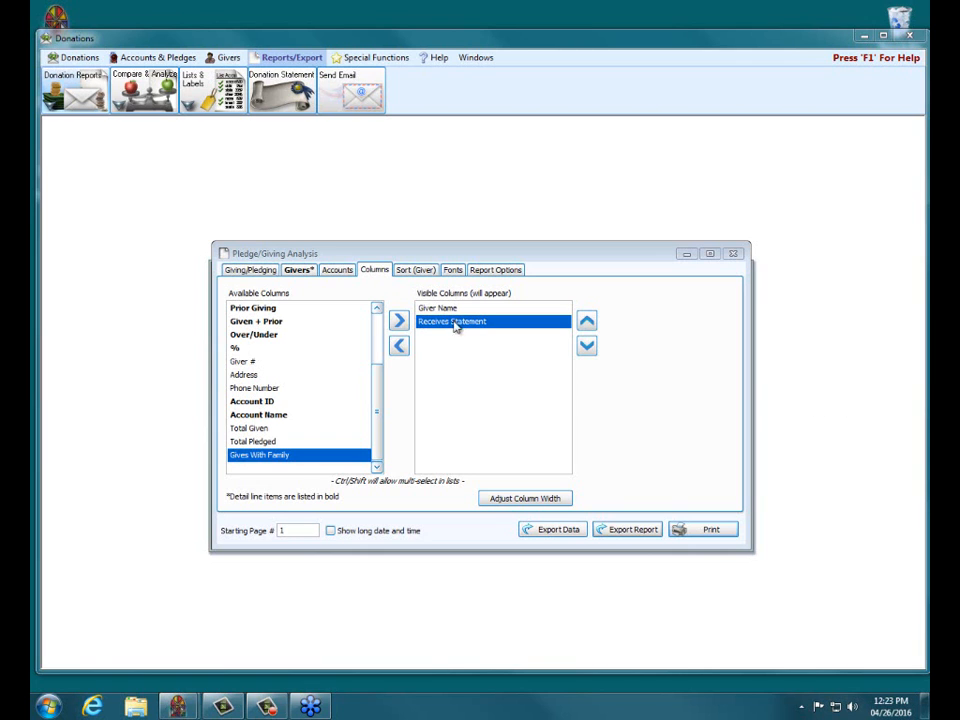
Step: Check the width setting of the Receives Statement column without changing it
{"action": "left_click", "coordinate": [513, 496]}
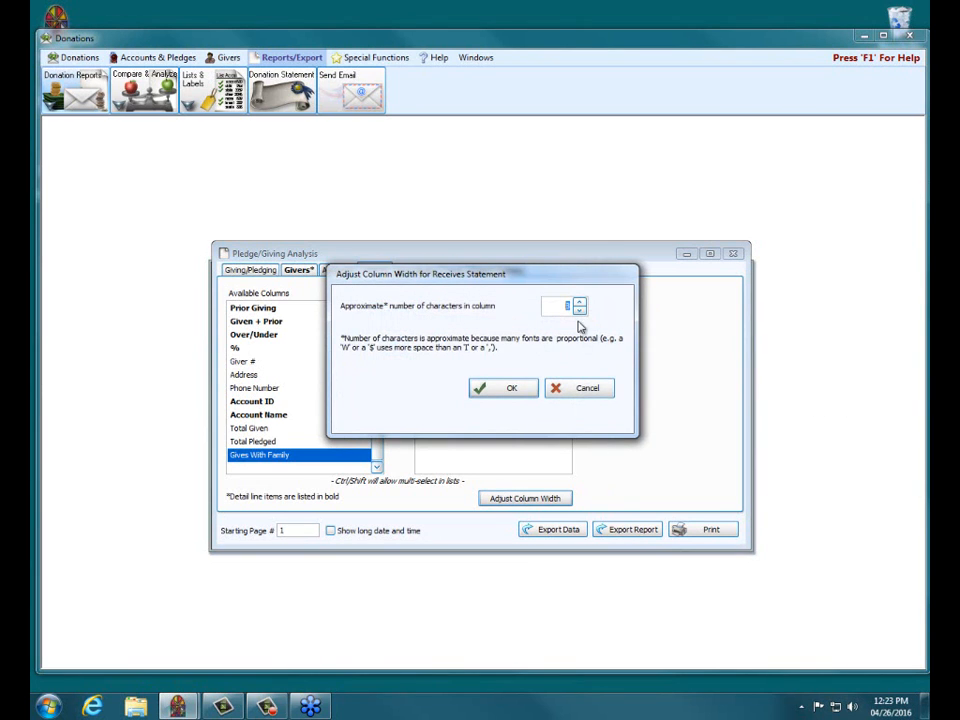
{"action": "left_click", "coordinate": [582, 389]}
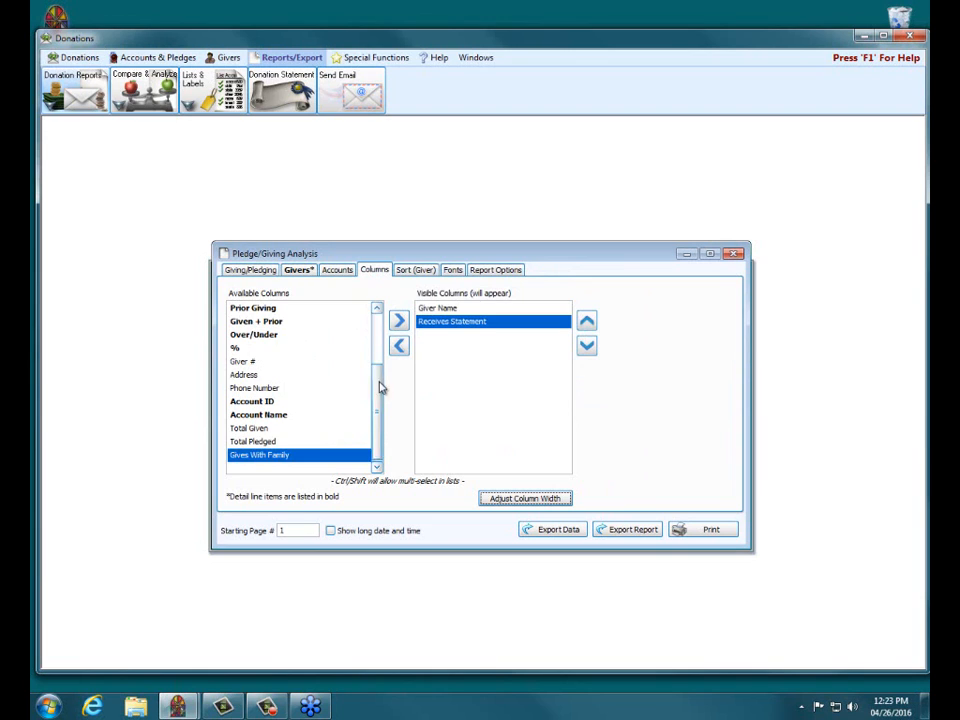
Step: Add the Account and Total Given columns to the report's visible columns
{"action": "scroll", "coordinate": [282, 311], "scroll_direction": "up", "scroll_amount": 3}
{"action": "left_click", "coordinate": [263, 310]}
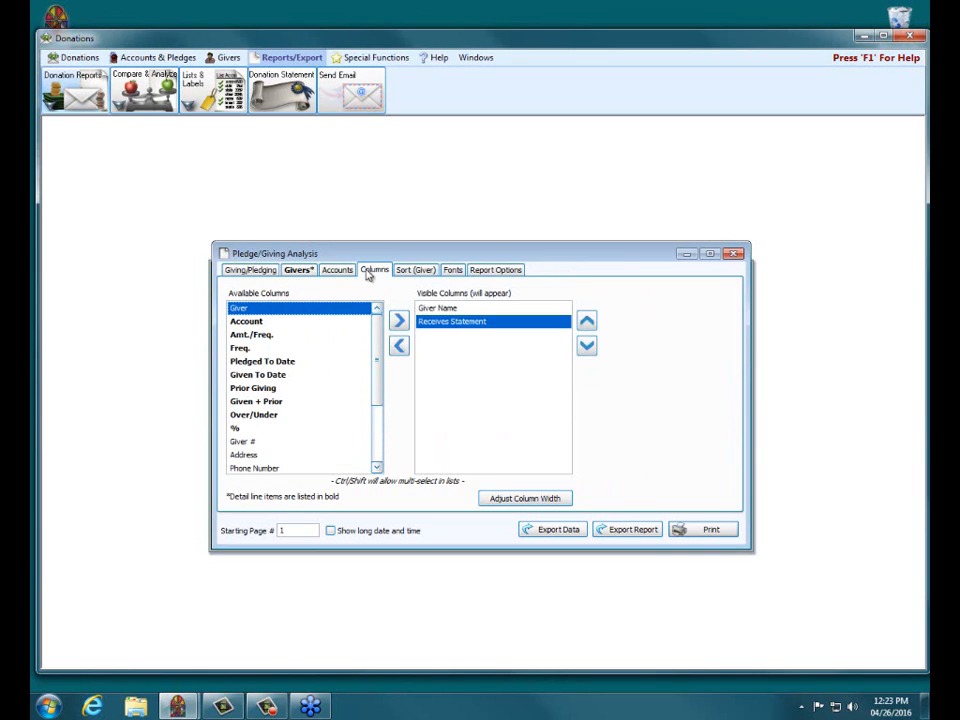
{"action": "double_click", "coordinate": [316, 321]}
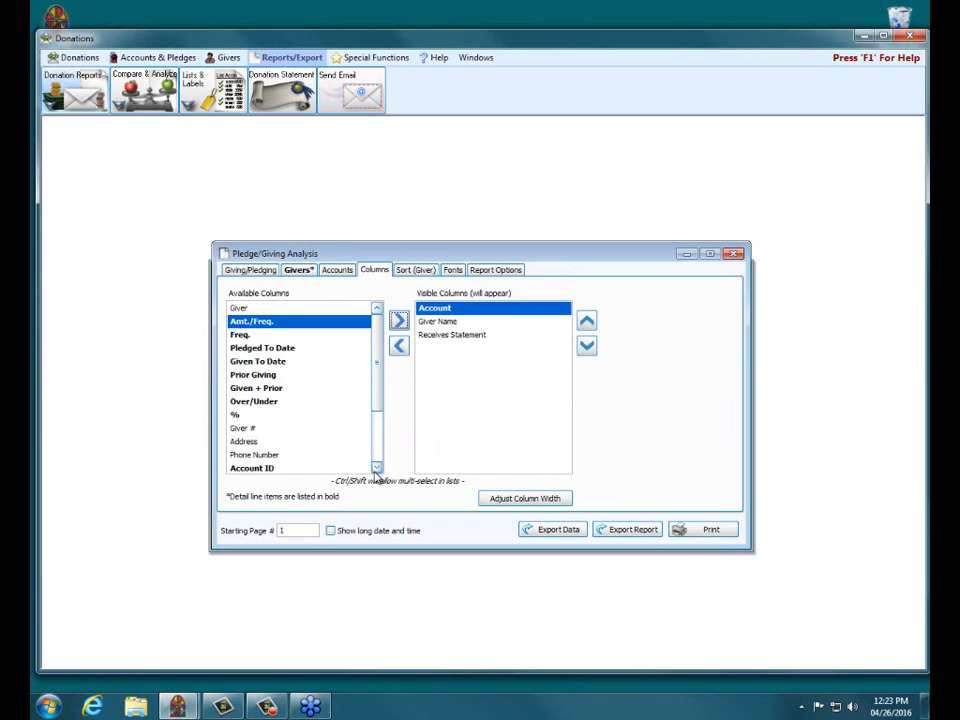
{"action": "left_click", "coordinate": [377, 468]}
{"action": "left_click", "coordinate": [377, 468]}
{"action": "left_click", "coordinate": [255, 442]}
{"action": "left_click", "coordinate": [399, 320]}
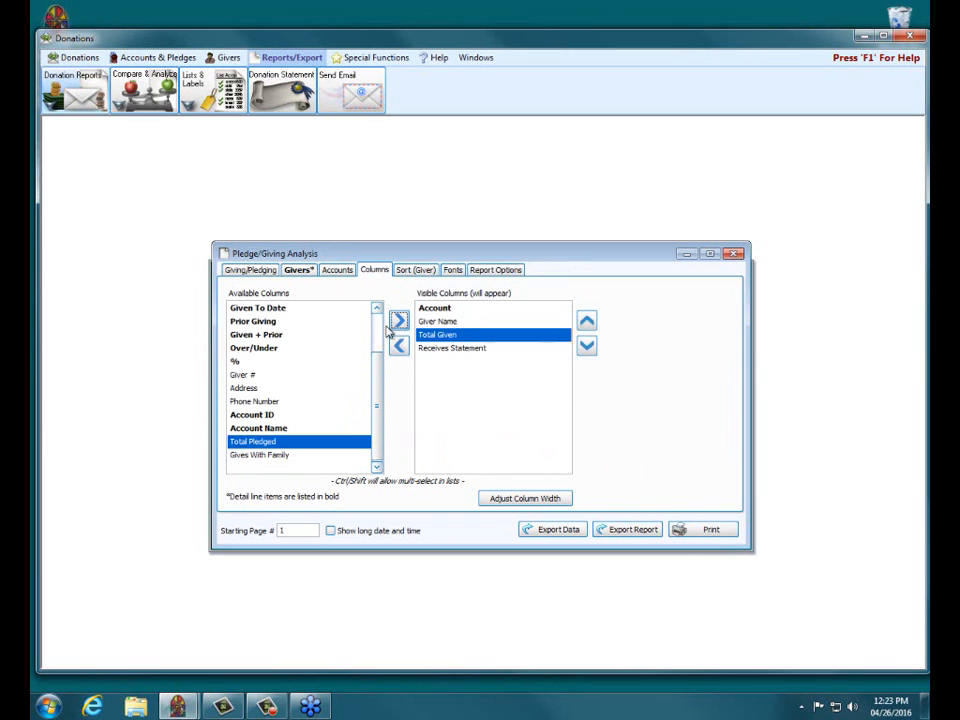
Step: Add the Total Pledged column to the report's visible columns, preview the report and close the preview
{"action": "left_click", "coordinate": [399, 320]}
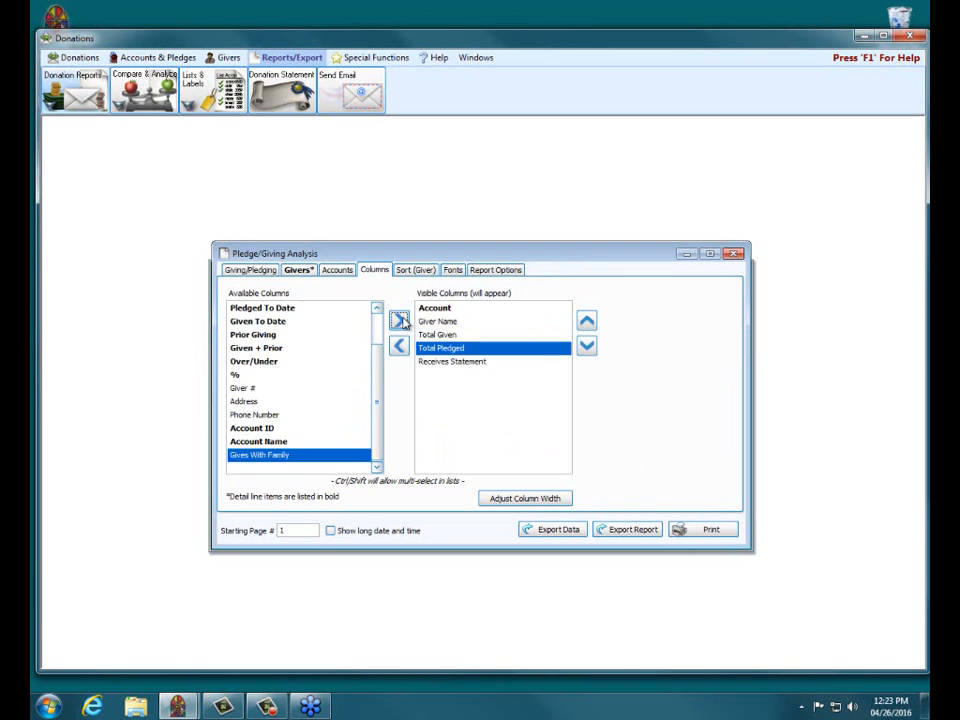
{"action": "left_click", "coordinate": [707, 528]}
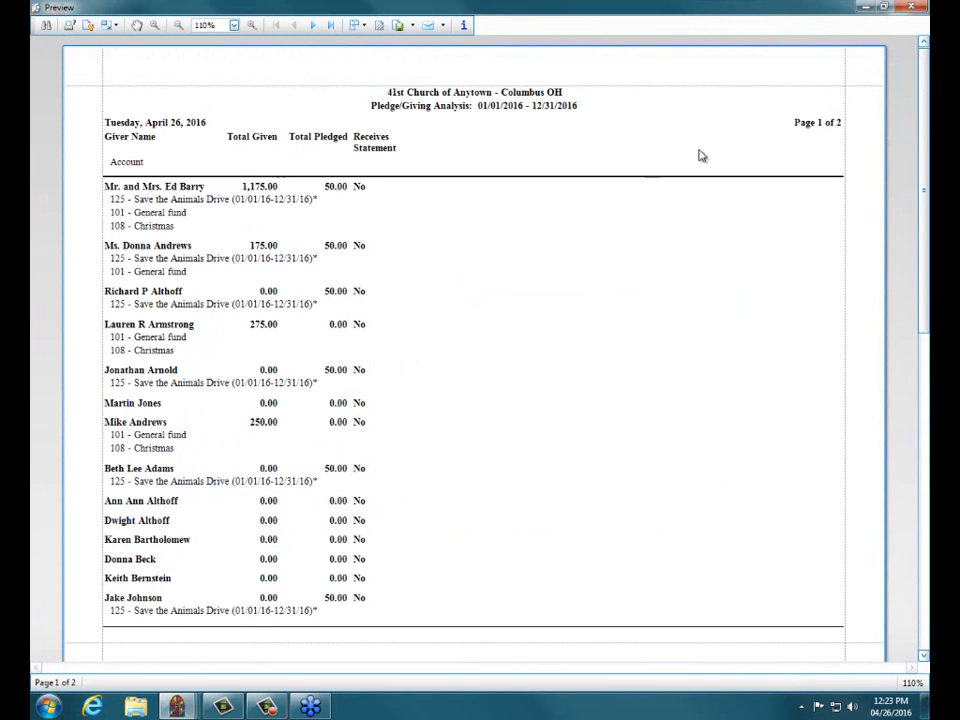
{"action": "left_click", "coordinate": [913, 8]}
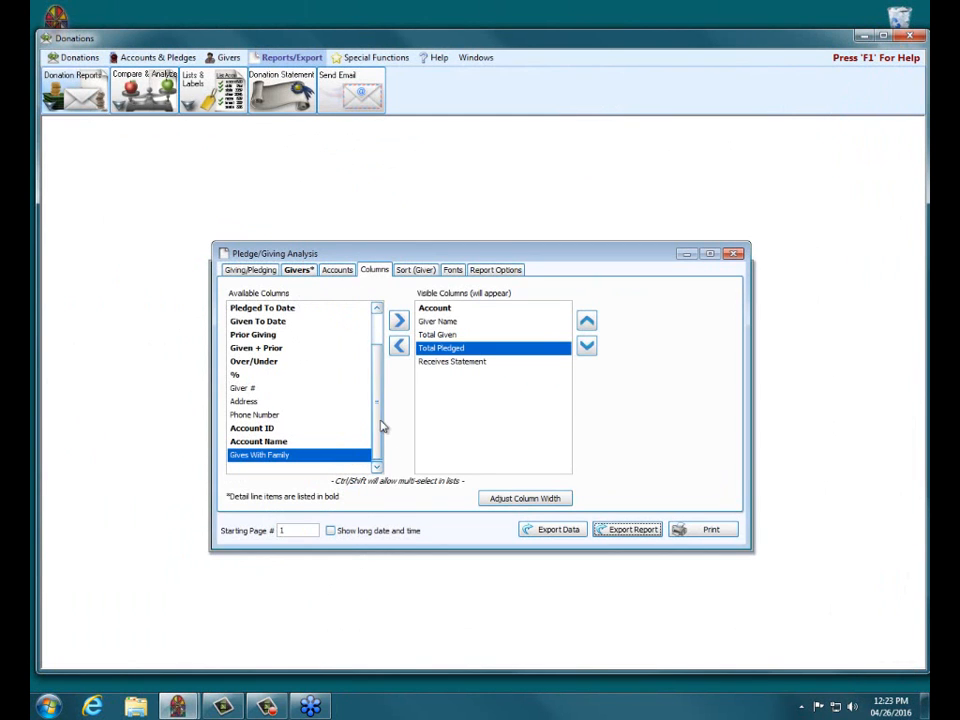
Step: Check the width setting of the Giver Name column without changing it
{"action": "left_click_drag", "start_coordinate": [381, 426], "coordinate": [381, 340]}
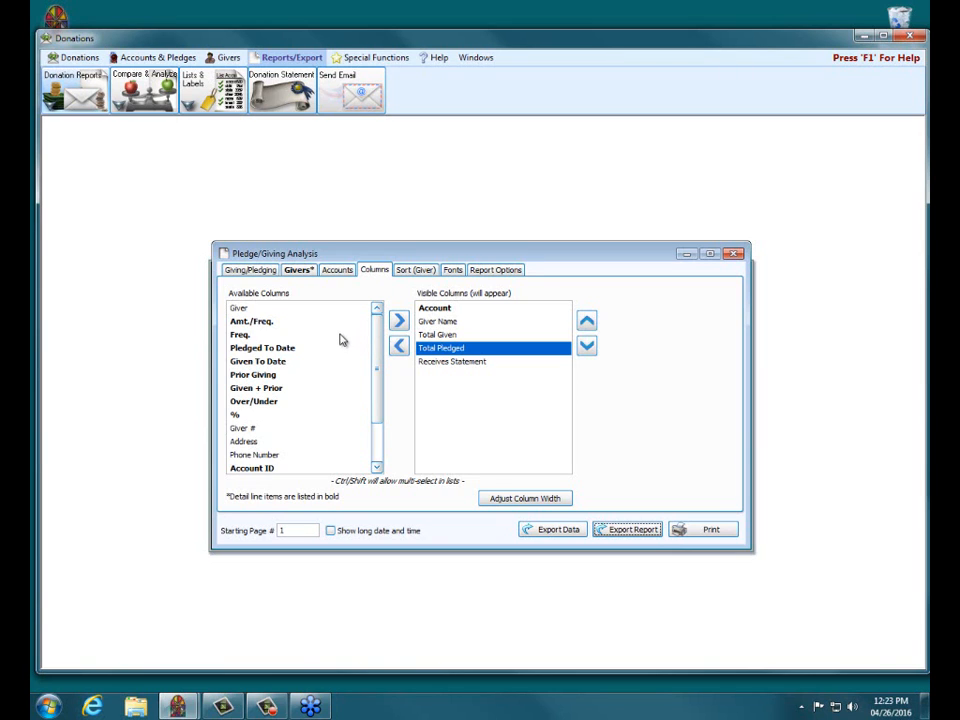
{"action": "left_click", "coordinate": [433, 322]}
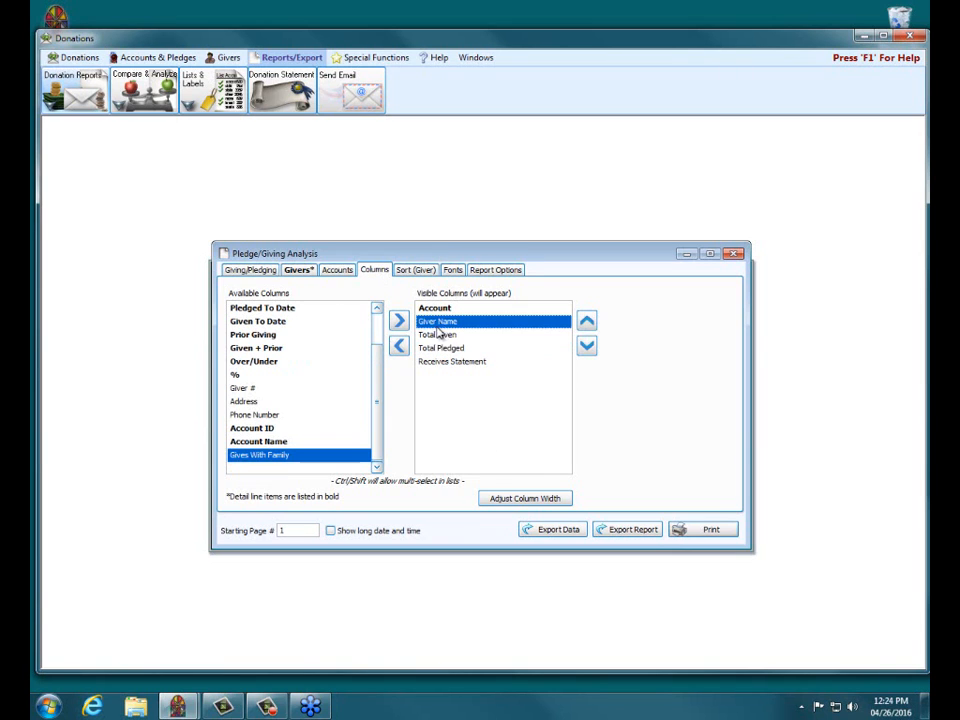
{"action": "left_click", "coordinate": [530, 498]}
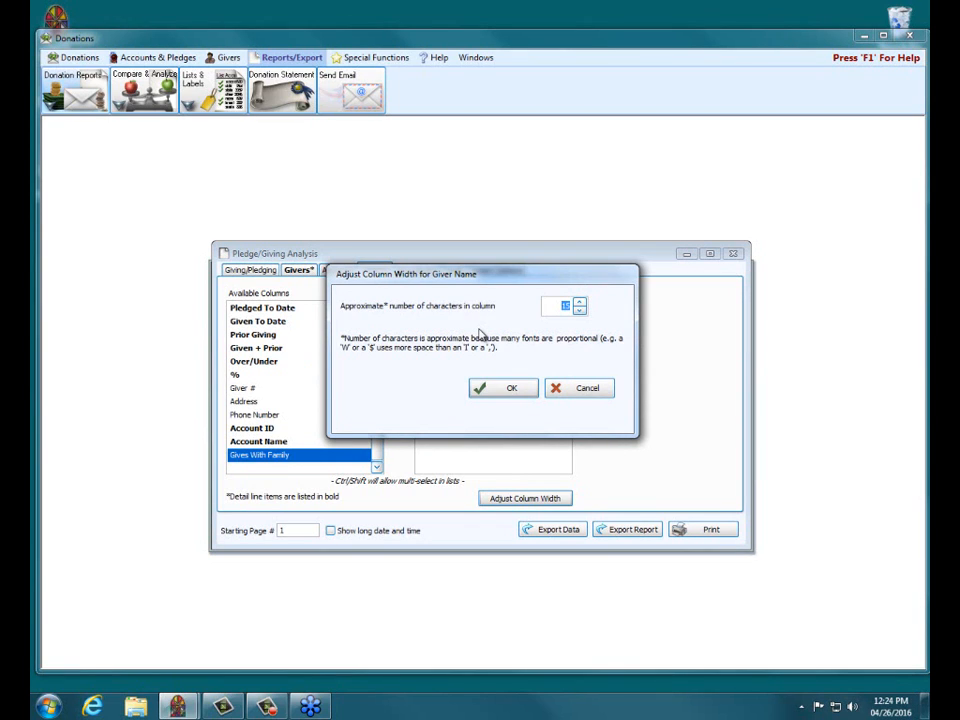
{"action": "left_click", "coordinate": [566, 390]}
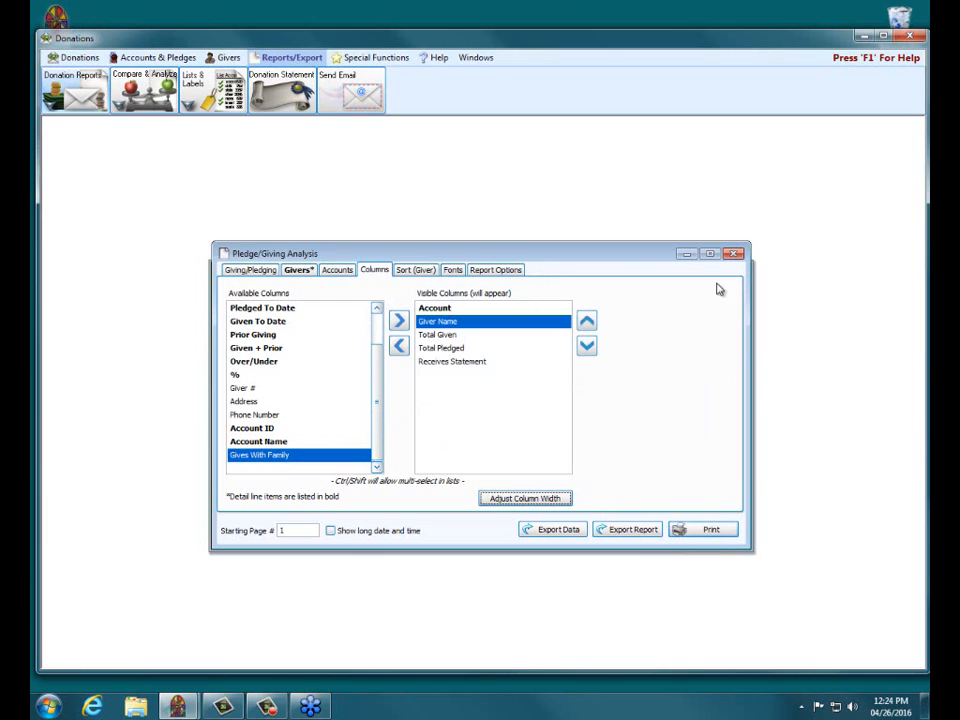
Step: Close the Pledge/Giving Analysis report setup and exit the Donations module, confirming the closure
{"action": "left_click", "coordinate": [733, 255]}
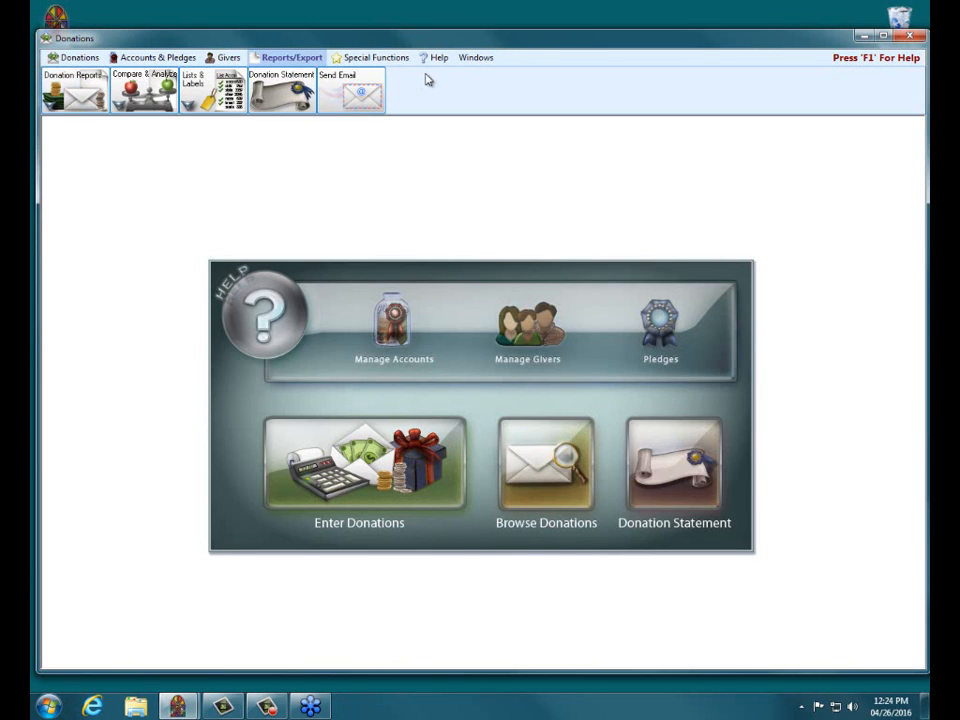
{"action": "left_click", "coordinate": [910, 36]}
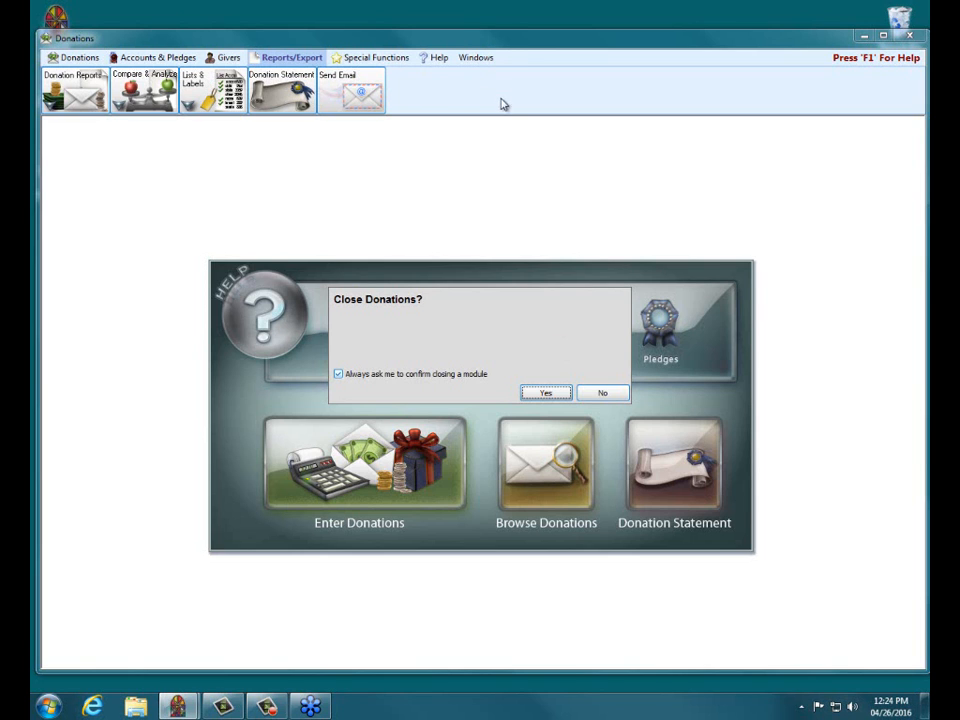
{"action": "left_click", "coordinate": [532, 395]}
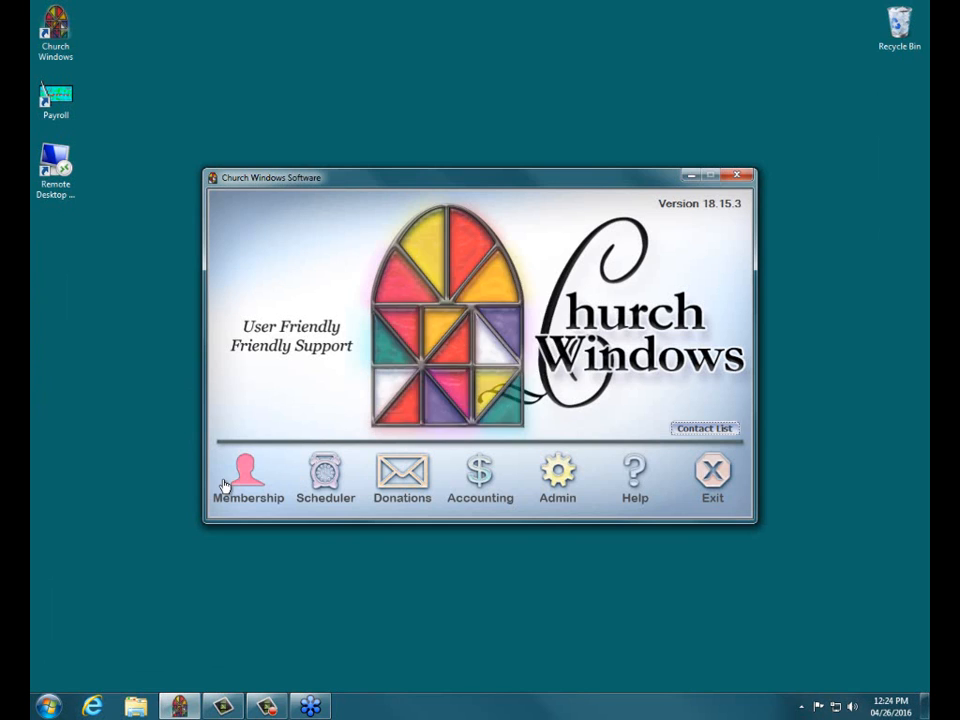
Step: Look at a member family record in the Membership module and exit that module
{"action": "left_click", "coordinate": [226, 486]}
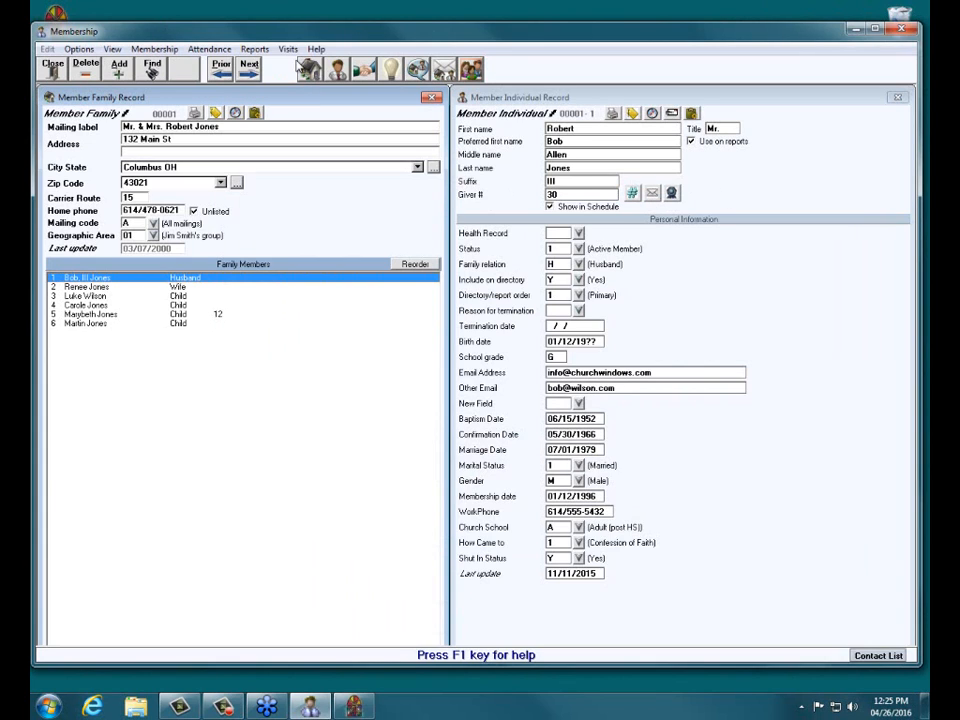
{"action": "left_click", "coordinate": [55, 67]}
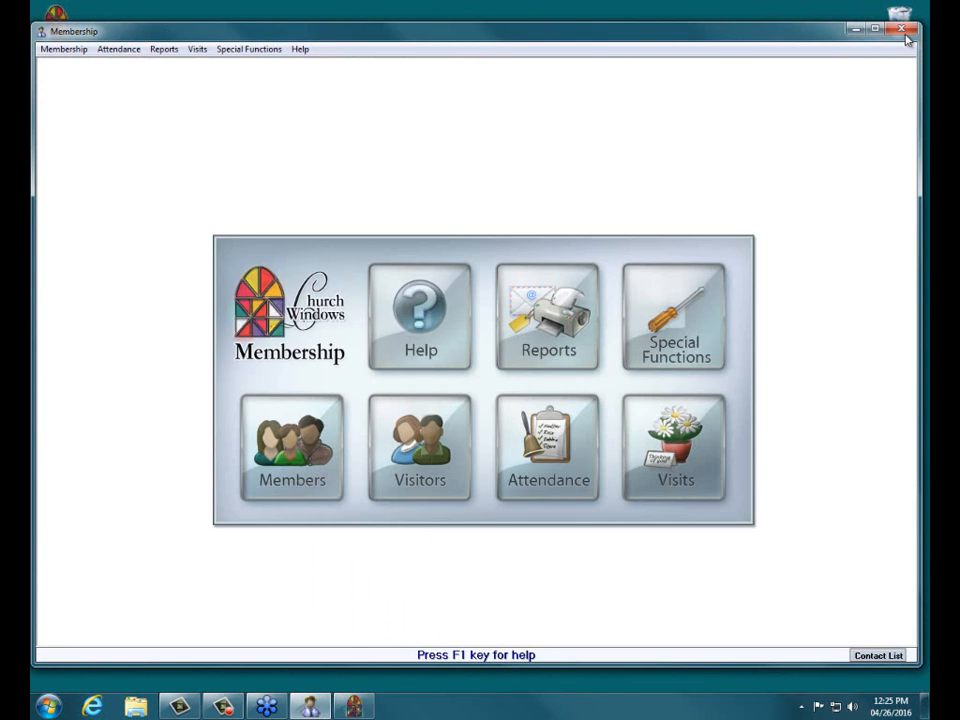
{"action": "key", "text": "Escape"}
{"action": "left_click", "coordinate": [546, 394]}
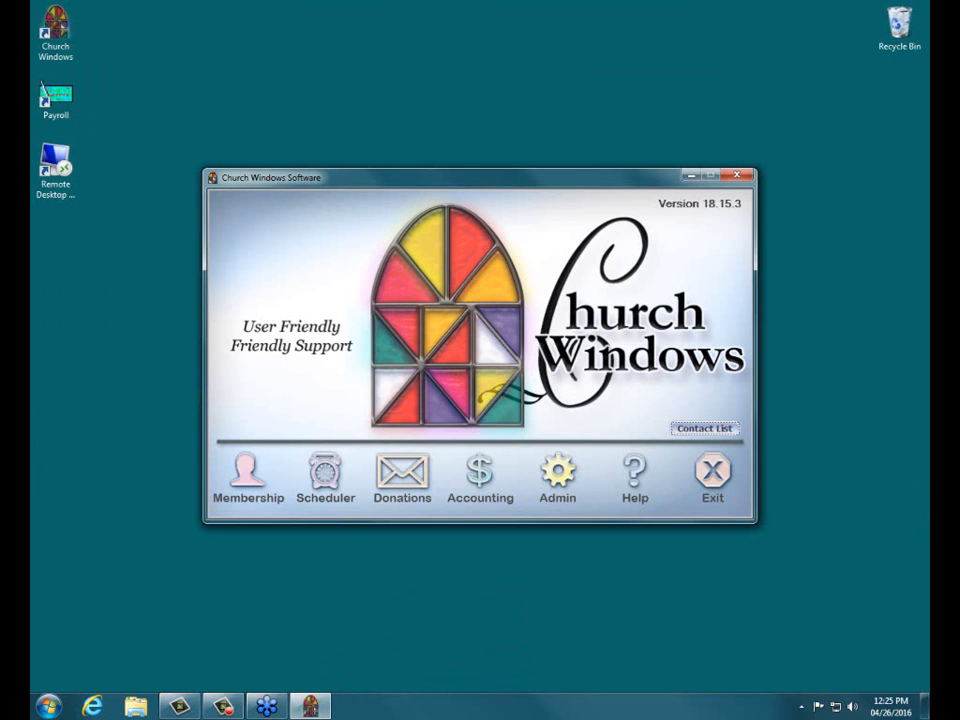
Step: Reopen the Donations module to view its main screen and exit it, returning to the Church Windows launcher
{"action": "left_click", "coordinate": [405, 478]}
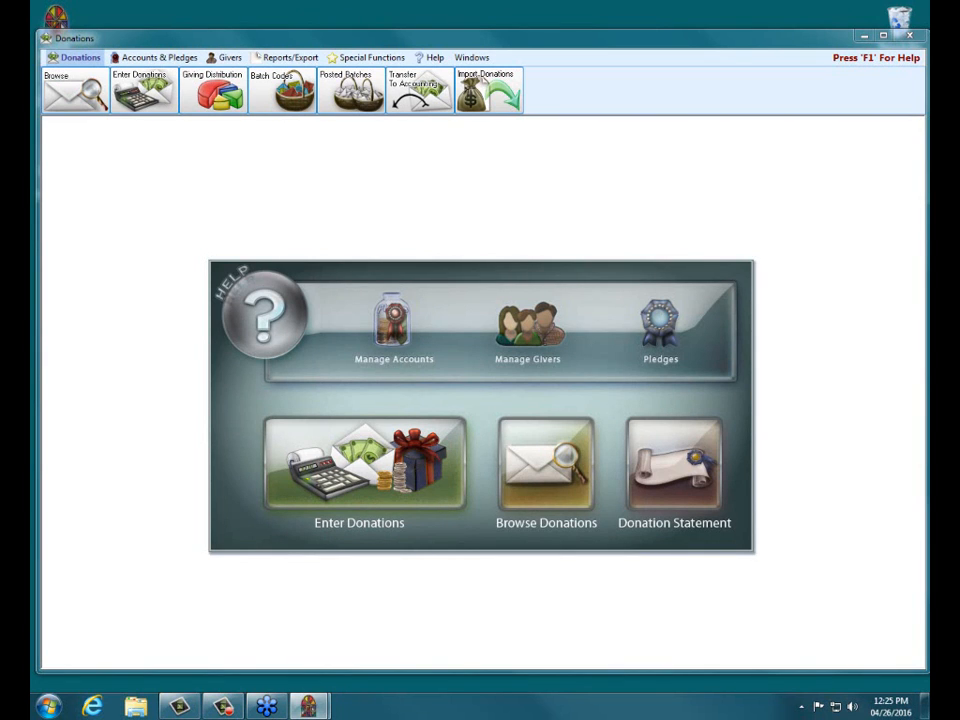
{"action": "left_click", "coordinate": [512, 378]}
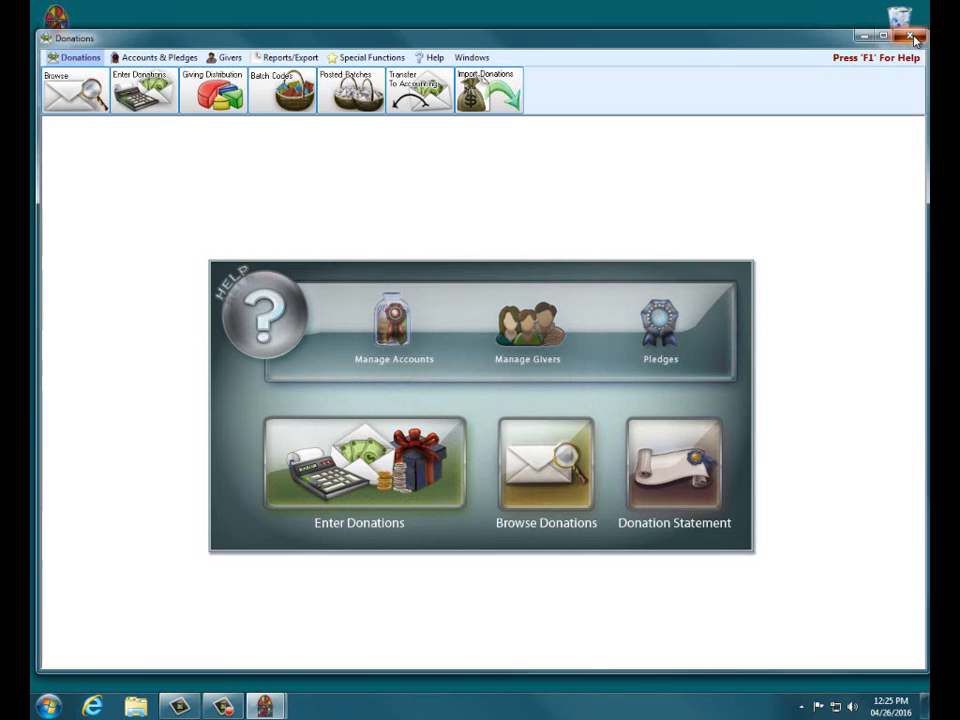
{"action": "left_click", "coordinate": [910, 37]}
{"action": "left_click", "coordinate": [548, 391]}
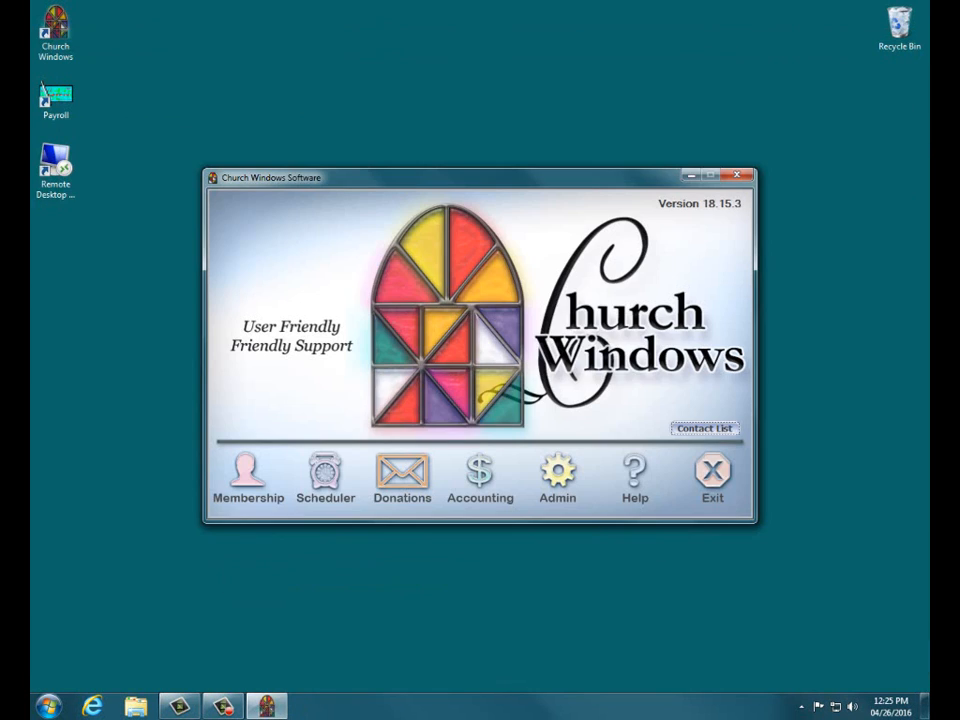